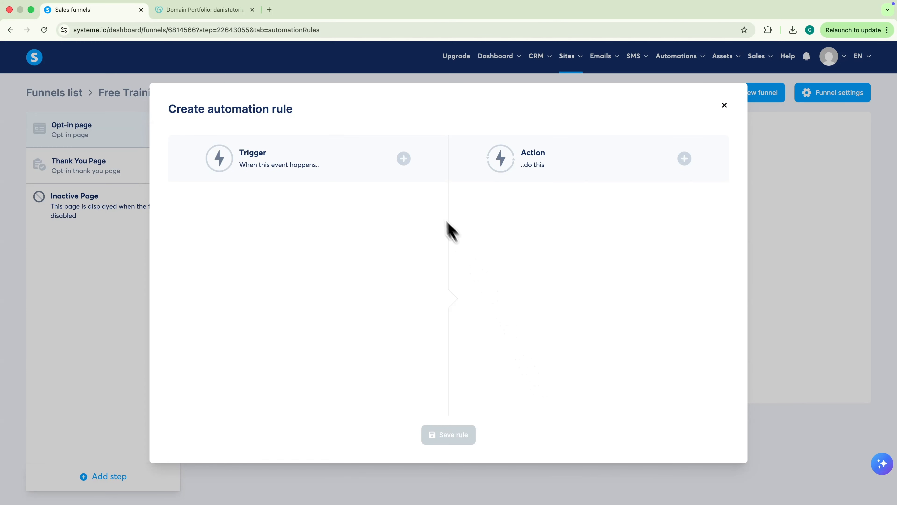
- Create an automation rule that subscribes contacts to the "Free training welcome sequence" campaign when the Opt-in page form is subscribed
{"action": "left_click", "coordinate": [404, 158]}
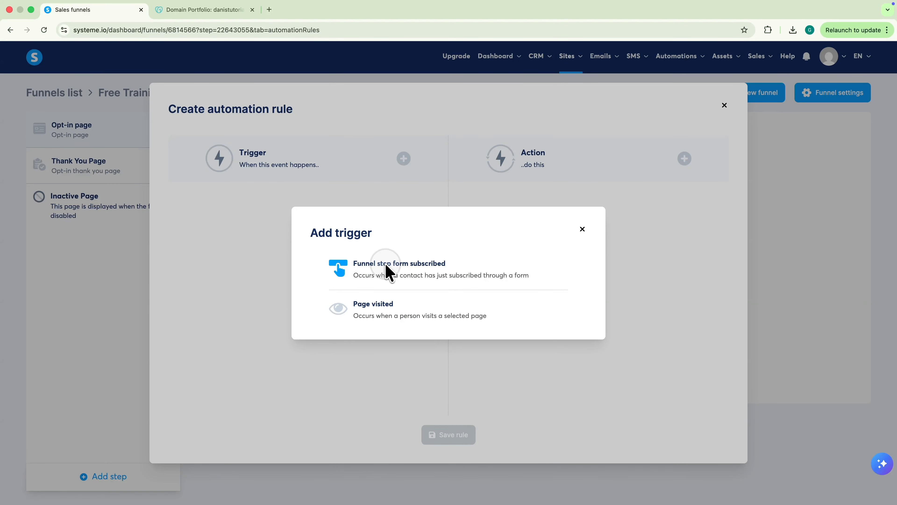
{"action": "left_click", "coordinate": [389, 269]}
{"action": "left_click", "coordinate": [684, 159]}
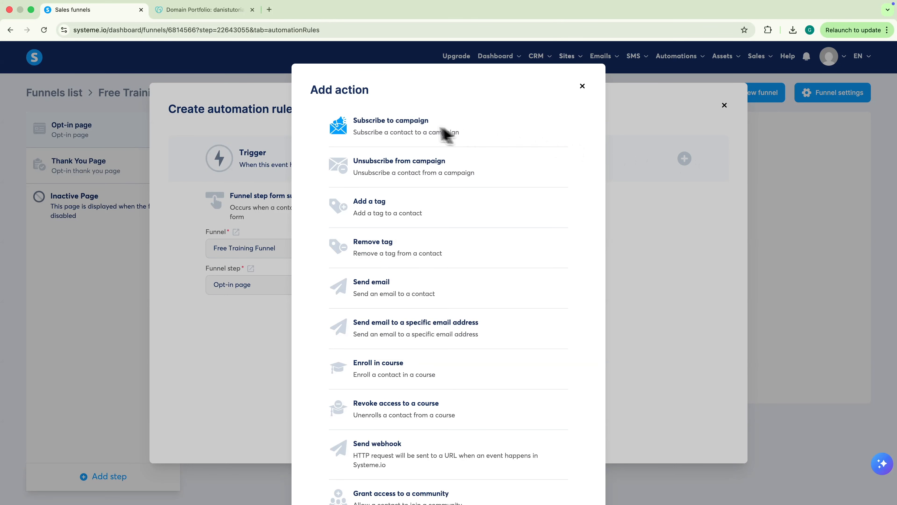
{"action": "left_click", "coordinate": [404, 130]}
{"action": "left_click", "coordinate": [505, 241]}
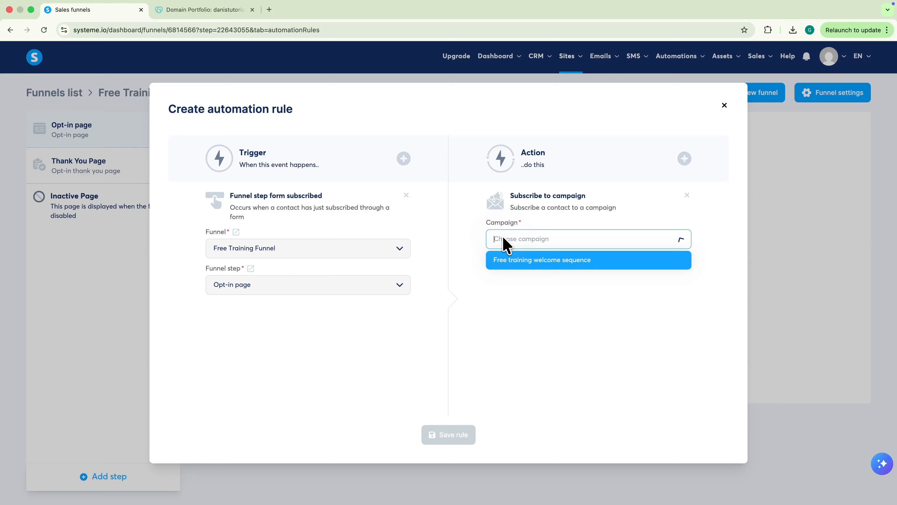
{"action": "left_click", "coordinate": [510, 261]}
{"action": "left_click", "coordinate": [450, 440]}
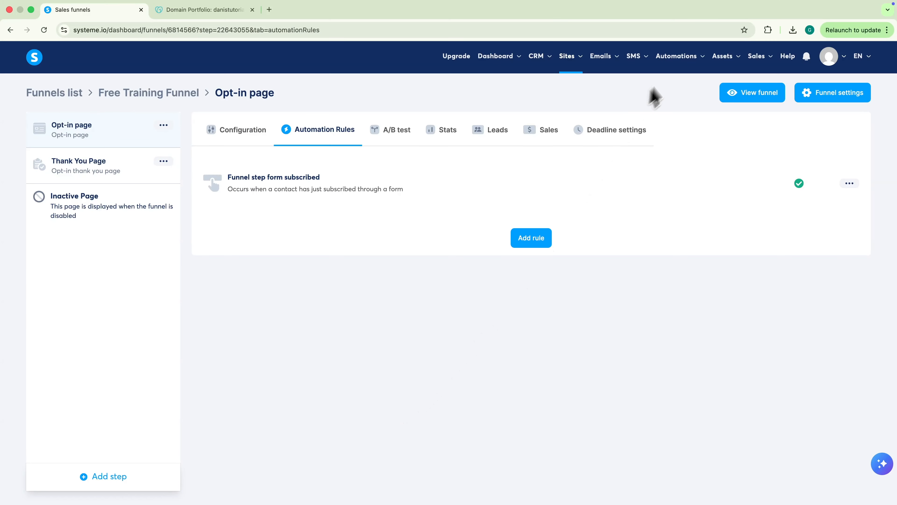
- Create a course named "Free training course" on the joshreviewssoftware domain with the URL path "free-course" and the teal theme
{"action": "mouse_move", "coordinate": [725, 60]}
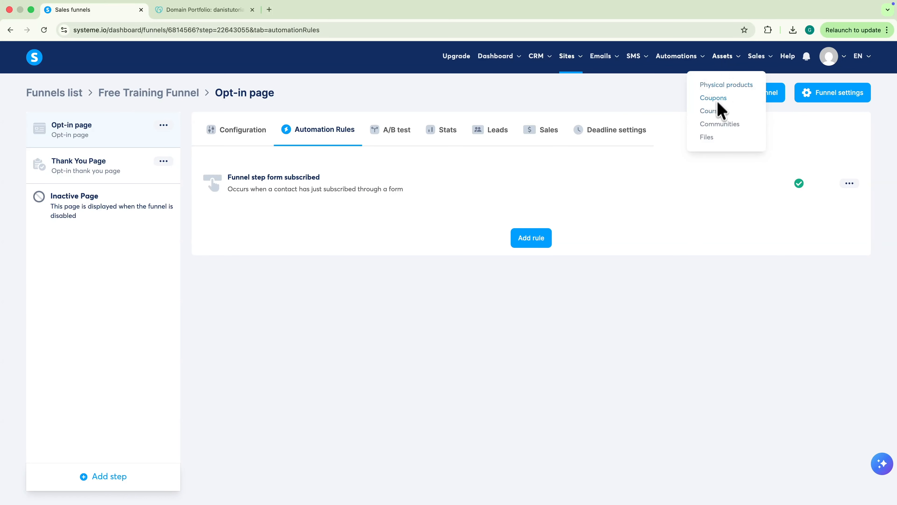
{"action": "left_click", "coordinate": [713, 110]}
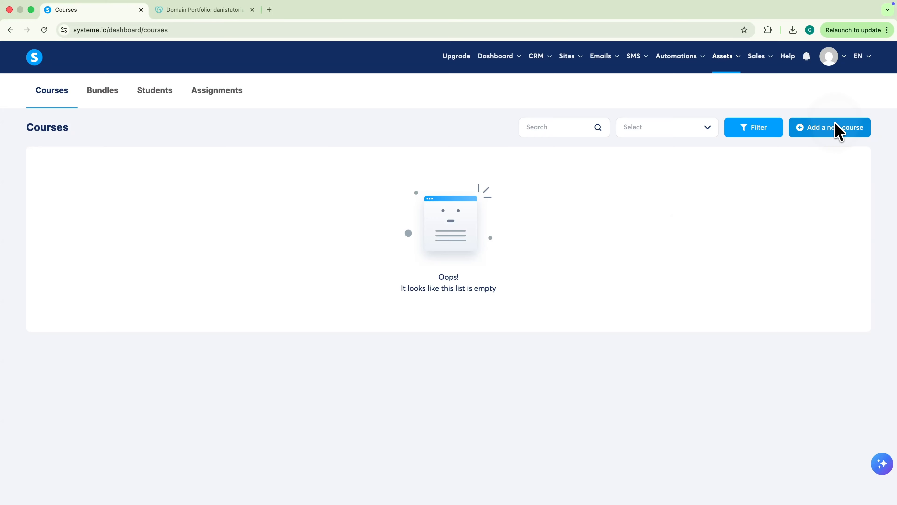
{"action": "left_click", "coordinate": [837, 128]}
{"action": "type", "text": "Free training course"}
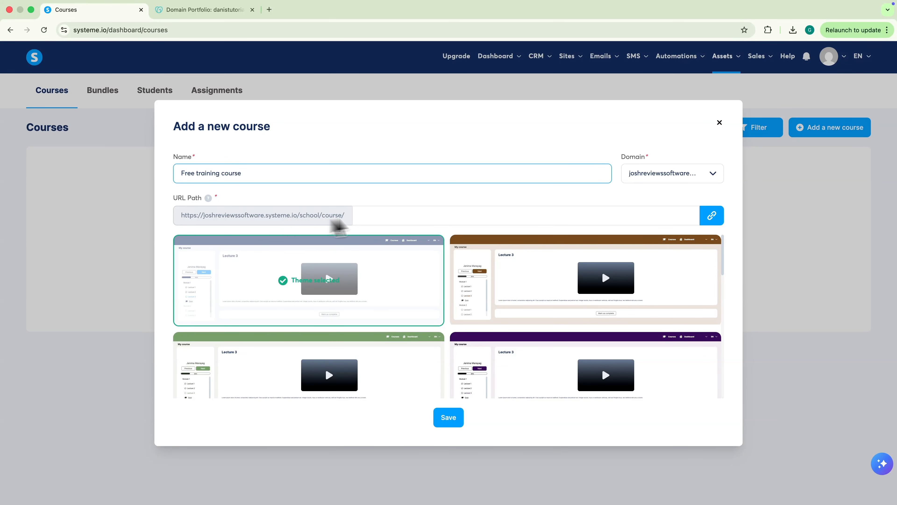
{"action": "left_click", "coordinate": [659, 179]}
{"action": "left_click", "coordinate": [578, 209]}
{"action": "left_click", "coordinate": [505, 222]}
{"action": "type", "text": "free-course"}
{"action": "scroll", "coordinate": [304, 360], "scroll_direction": "down", "scroll_amount": 4}
{"action": "left_click", "coordinate": [306, 361]}
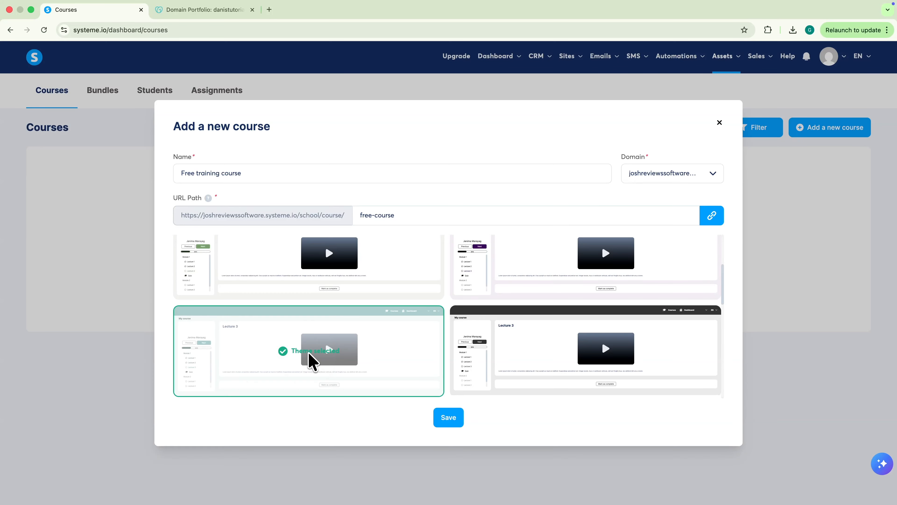
{"action": "left_click", "coordinate": [447, 419]}
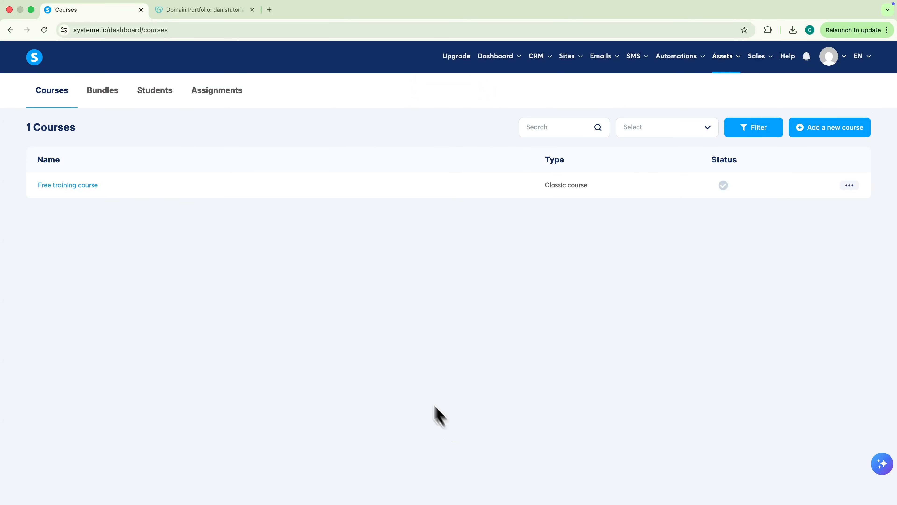
- Open the Free training course and add a module named "Introduction"
{"action": "left_click", "coordinate": [66, 185]}
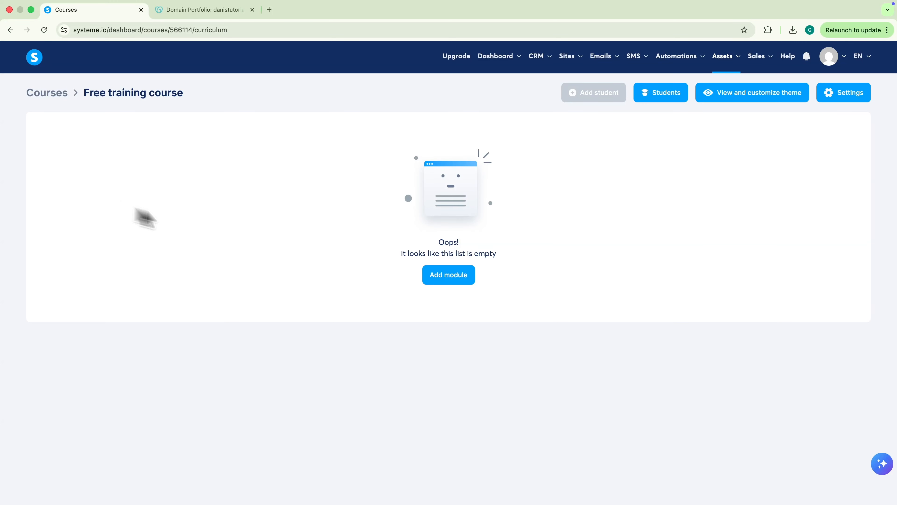
{"action": "left_click", "coordinate": [456, 281]}
{"action": "left_click", "coordinate": [444, 283]}
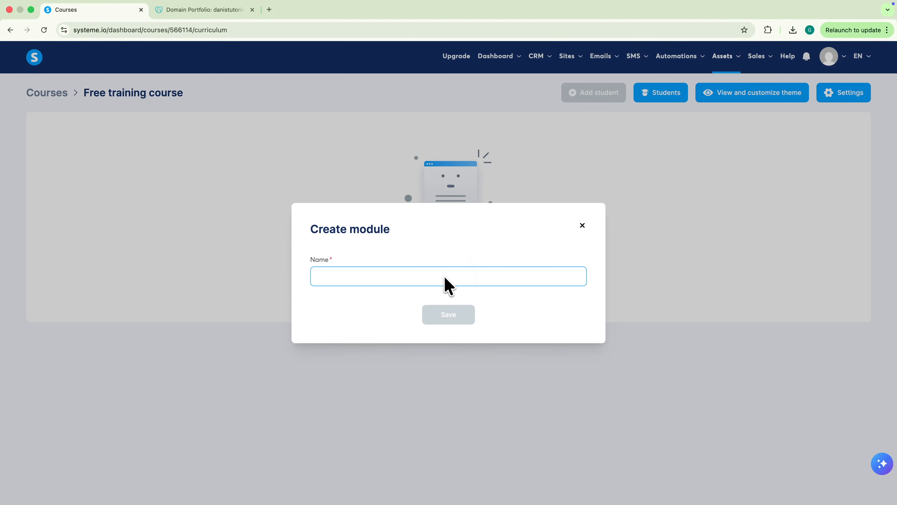
{"action": "type", "text": "Introduction"}
{"action": "left_click", "coordinate": [457, 313]}
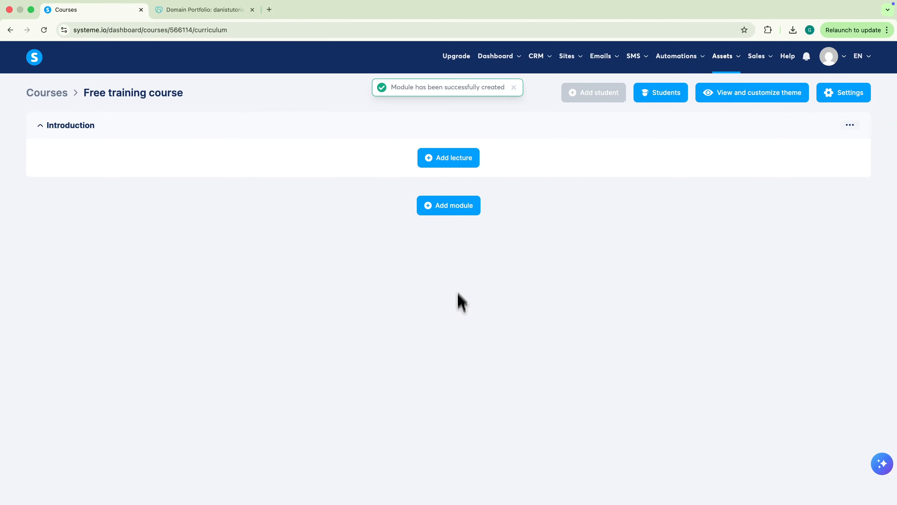
- Add a lecture named "Welcome to the course" to the Introduction module, using the template with the video on top
{"action": "left_click", "coordinate": [446, 164]}
{"action": "left_click", "coordinate": [365, 141]}
{"action": "type", "text": "Welcome to the course"}
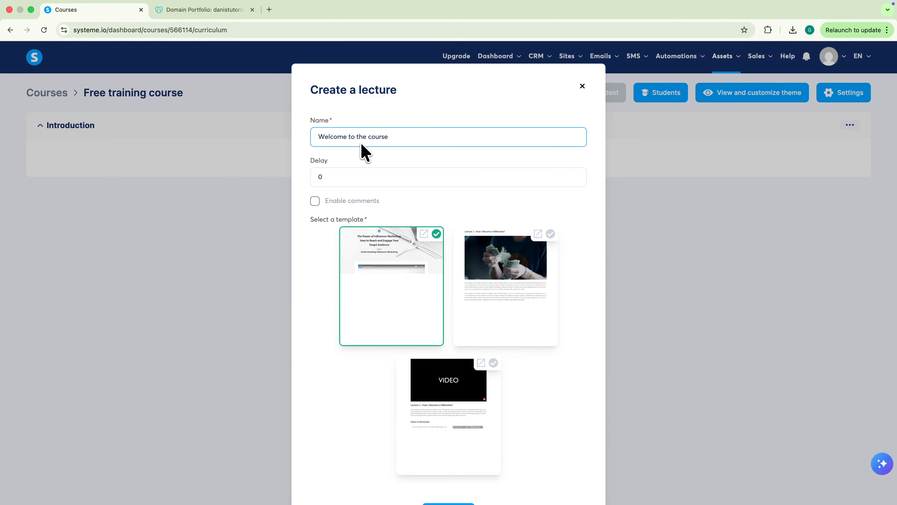
{"action": "scroll", "coordinate": [370, 166], "scroll_direction": "down", "scroll_amount": 3}
{"action": "left_click", "coordinate": [427, 341]}
{"action": "left_click", "coordinate": [446, 453]}
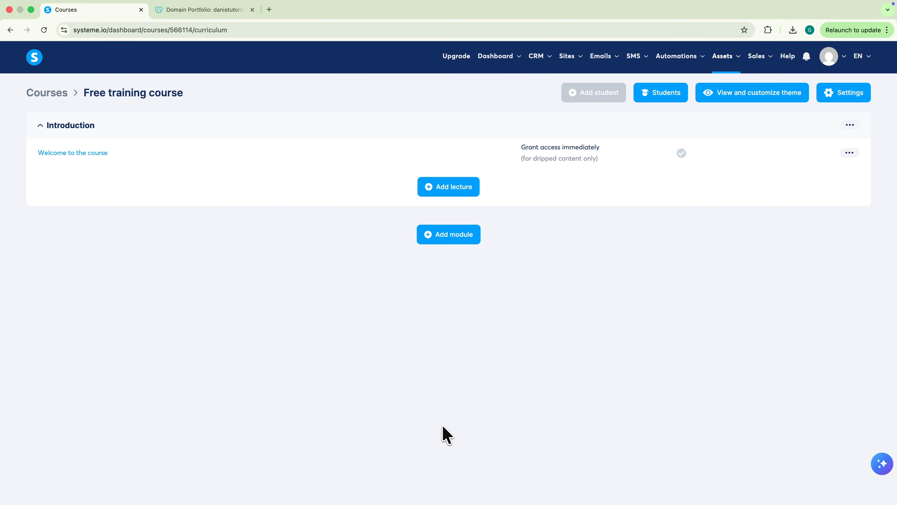
- Open the "Welcome to the course" lecture for editing and delete the sample content under the "Notes to Remember" heading
{"action": "left_click", "coordinate": [70, 156]}
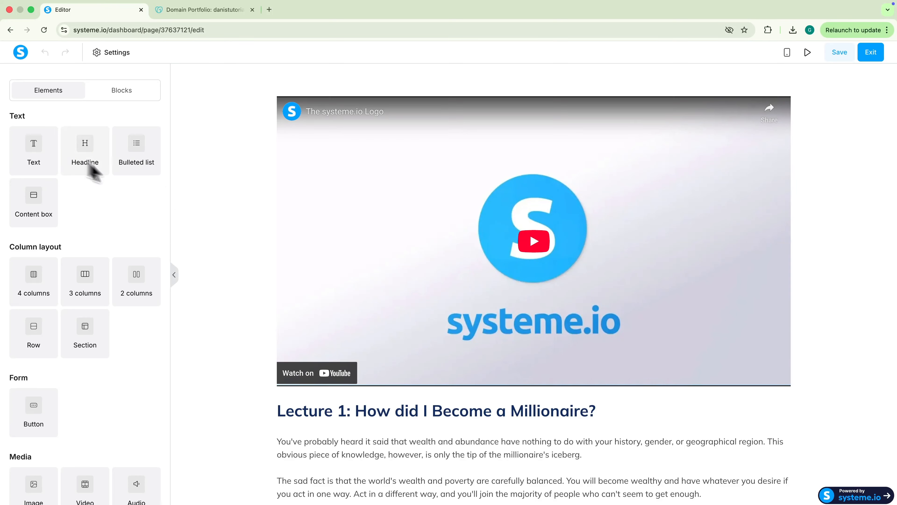
{"action": "scroll", "coordinate": [340, 251], "scroll_direction": "down", "scroll_amount": 2}
{"action": "left_click", "coordinate": [789, 299]}
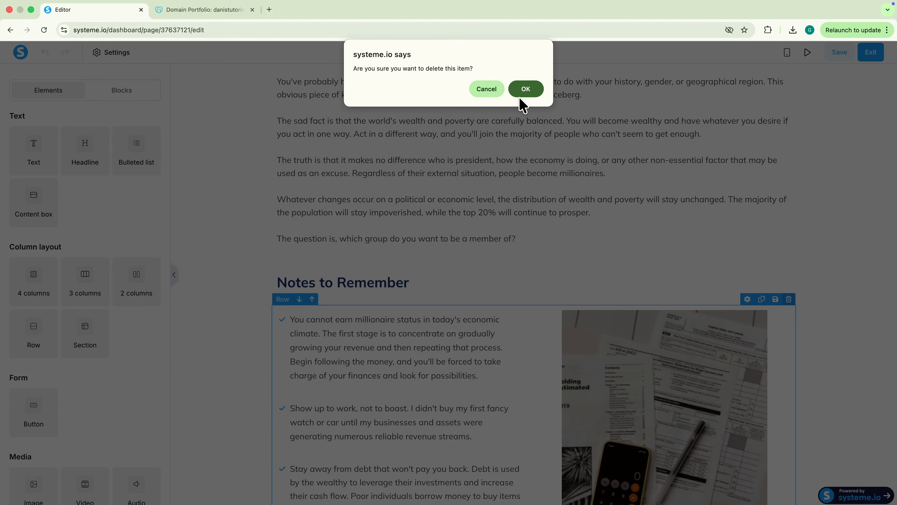
{"action": "left_click", "coordinate": [525, 89]}
{"action": "left_click", "coordinate": [787, 405]}
{"action": "left_click", "coordinate": [522, 90]}
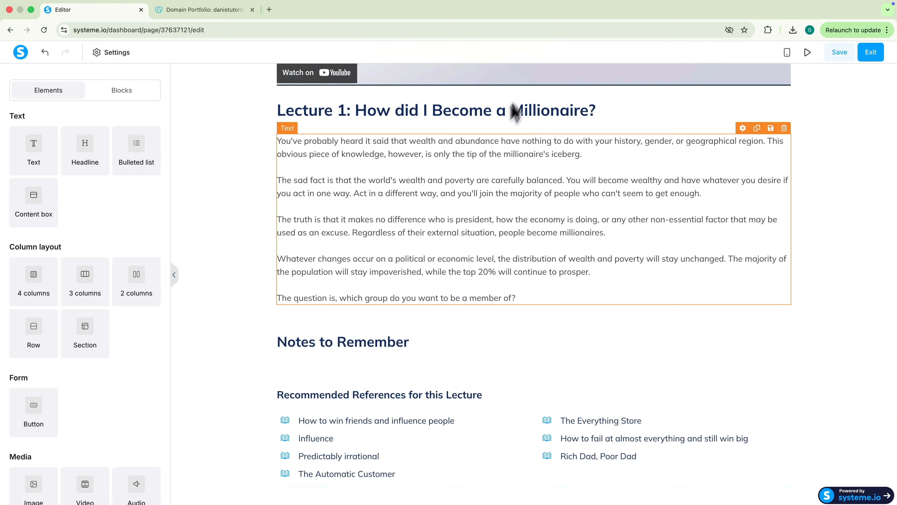
- Change the lecture video's type to Upload file and insert systeme.iogodaddy.mp4 from the existing videos
{"action": "scroll", "coordinate": [361, 313], "scroll_direction": "up", "scroll_amount": 9}
{"action": "left_click", "coordinate": [314, 318]}
{"action": "left_click", "coordinate": [90, 159]}
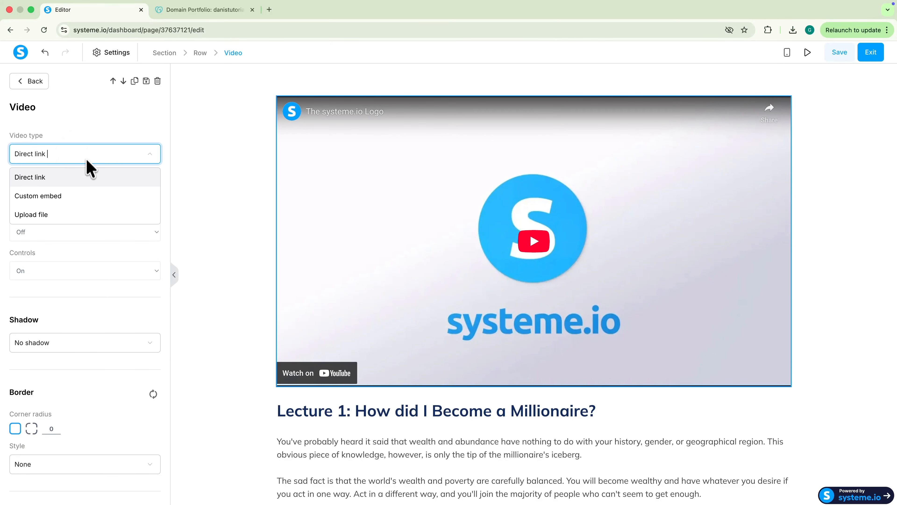
{"action": "left_click", "coordinate": [72, 212]}
{"action": "left_click", "coordinate": [152, 194]}
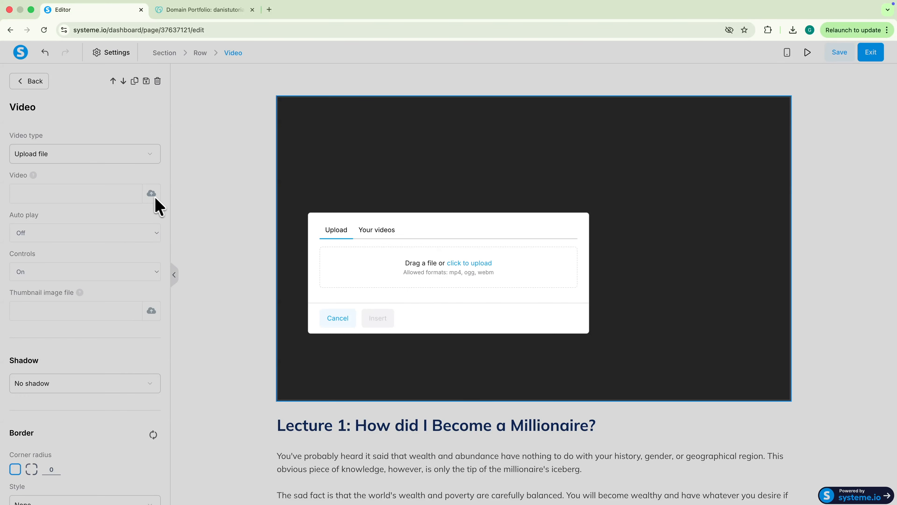
{"action": "left_click", "coordinate": [381, 232]}
{"action": "left_click", "coordinate": [331, 244]}
{"action": "left_click", "coordinate": [378, 370]}
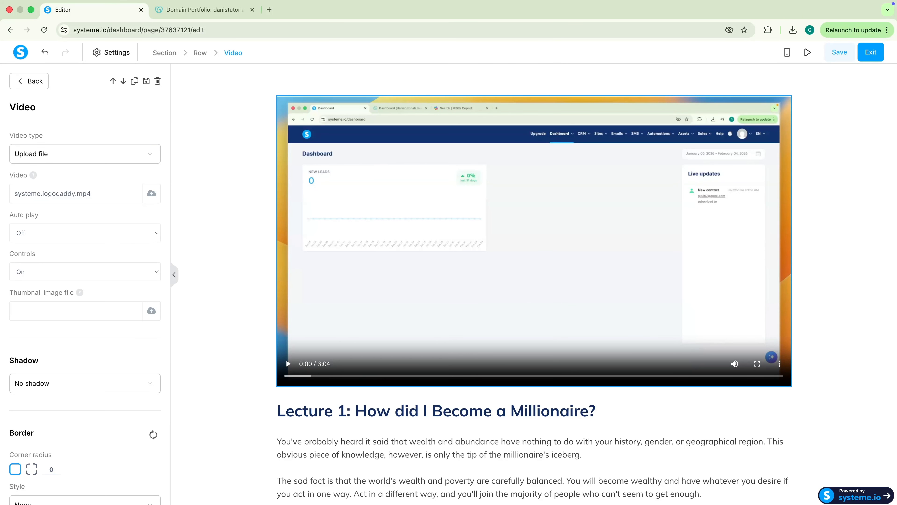
- Keep the video's controls set to On, save the lecture page and exit the editor
{"action": "left_click", "coordinate": [96, 274]}
{"action": "left_click", "coordinate": [40, 278]}
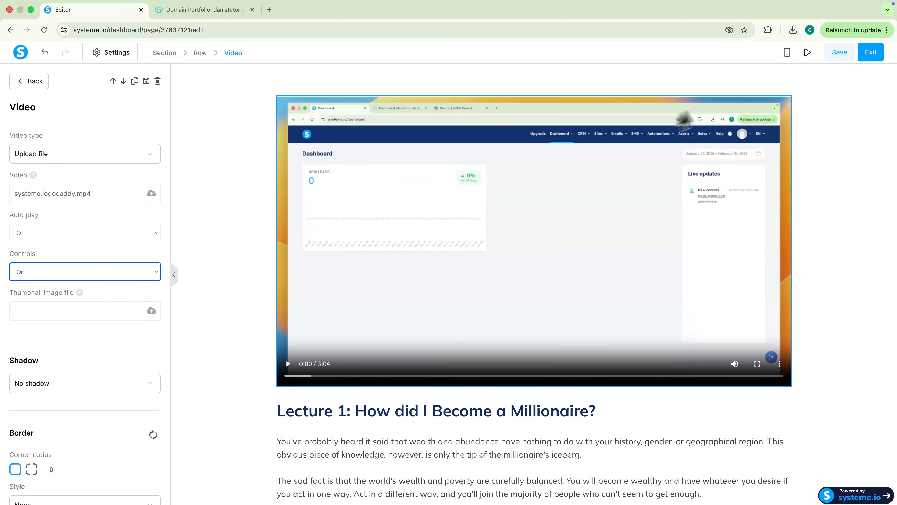
{"action": "left_click", "coordinate": [840, 53]}
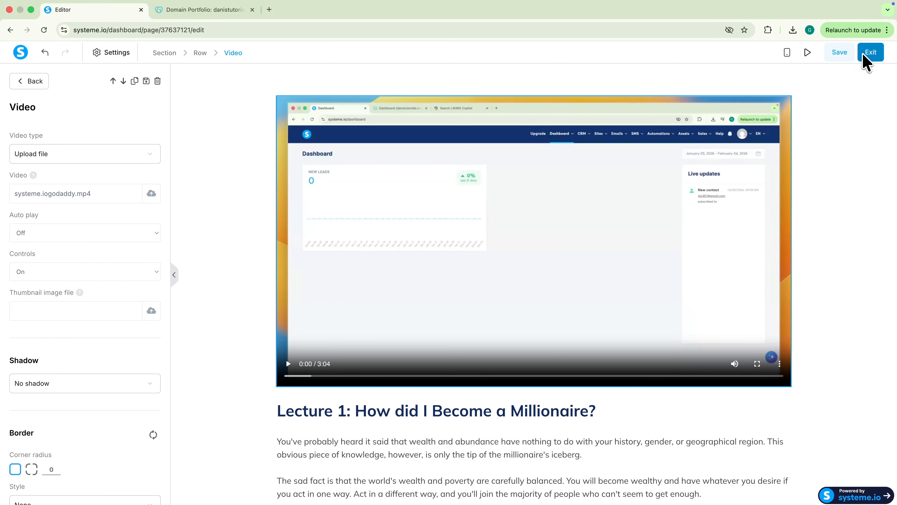
{"action": "left_click", "coordinate": [866, 56]}
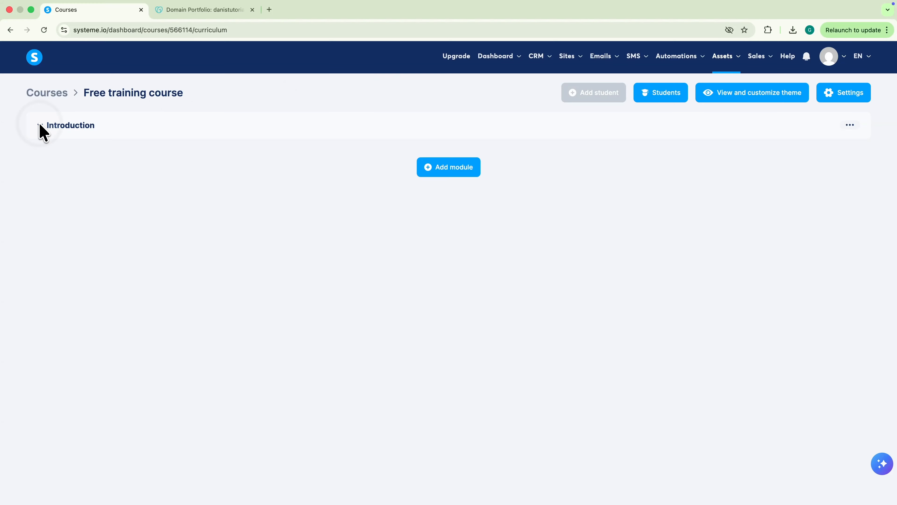
- Duplicate the "Welcome to the course" lecture in the Introduction module and rename the copy "Lecture 2"
{"action": "left_click", "coordinate": [40, 125]}
{"action": "left_click", "coordinate": [850, 153]}
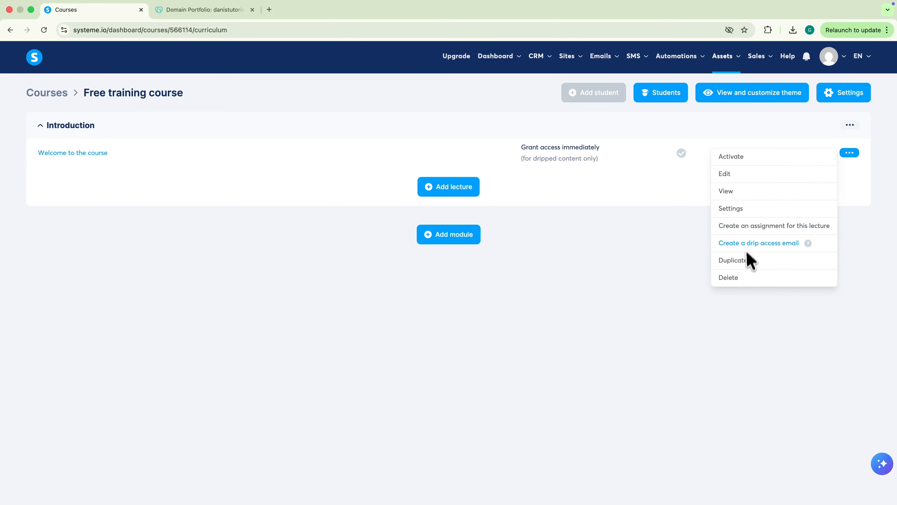
{"action": "left_click", "coordinate": [733, 260]}
{"action": "left_click", "coordinate": [535, 307]}
{"action": "left_click", "coordinate": [850, 182]}
{"action": "left_click", "coordinate": [742, 237]}
{"action": "triple_click", "coordinate": [422, 249]}
{"action": "type", "text": "Lecture 2"}
{"action": "left_click", "coordinate": [445, 348]}
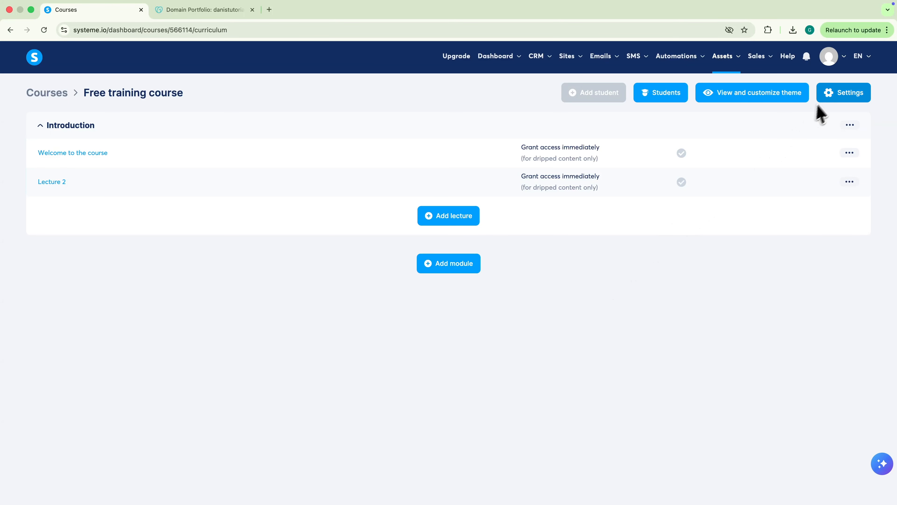
- In the course settings, enter the instructor's name and description "In this course you will learn the exact 5-step blueprint for generating consistent lead flow."
{"action": "left_click", "coordinate": [832, 95]}
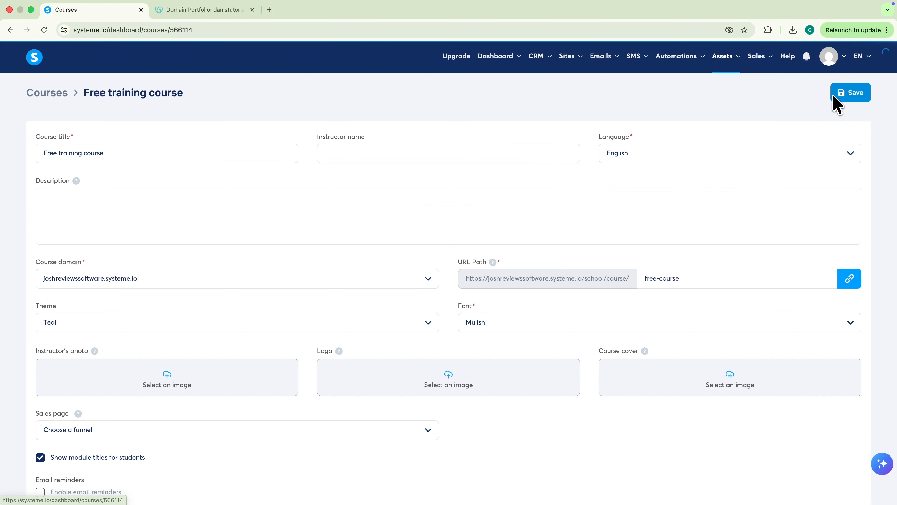
{"action": "left_click", "coordinate": [352, 156]}
{"action": "type", "text": "Dani"}
{"action": "key", "text": "Tab"}
{"action": "type", "text": "In this course you will le"}
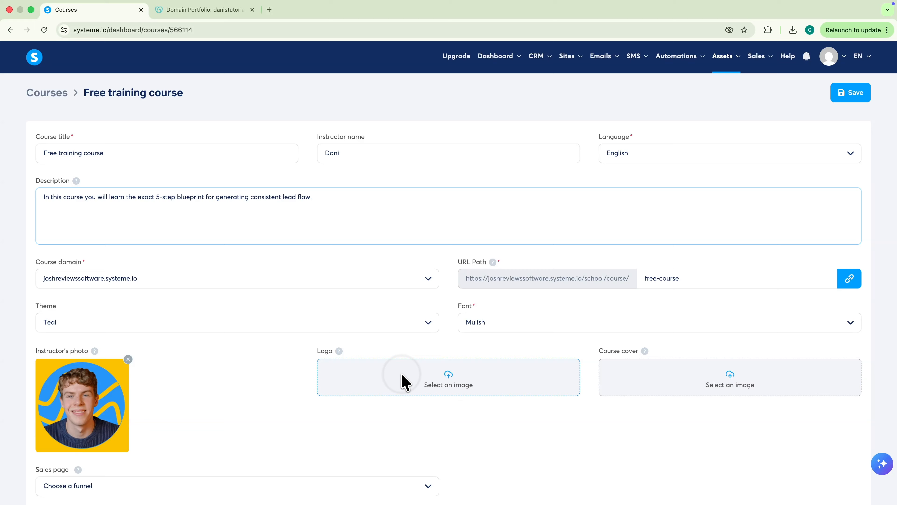
- Set the existing portrait image as the course logo, upload 83.jpg as the course cover, and save the settings
{"action": "left_click", "coordinate": [401, 381]}
{"action": "left_click", "coordinate": [364, 256]}
{"action": "left_click", "coordinate": [711, 409]}
{"action": "left_click", "coordinate": [712, 389]}
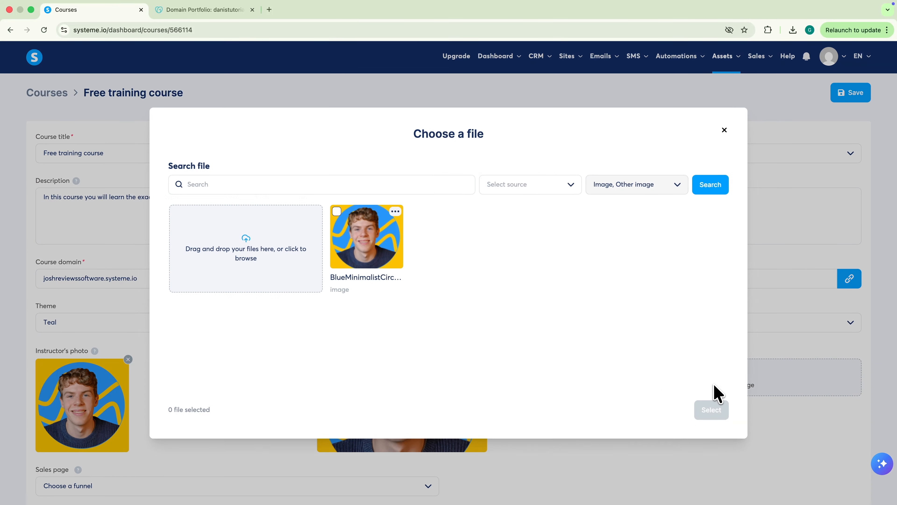
{"action": "left_click", "coordinate": [217, 259]}
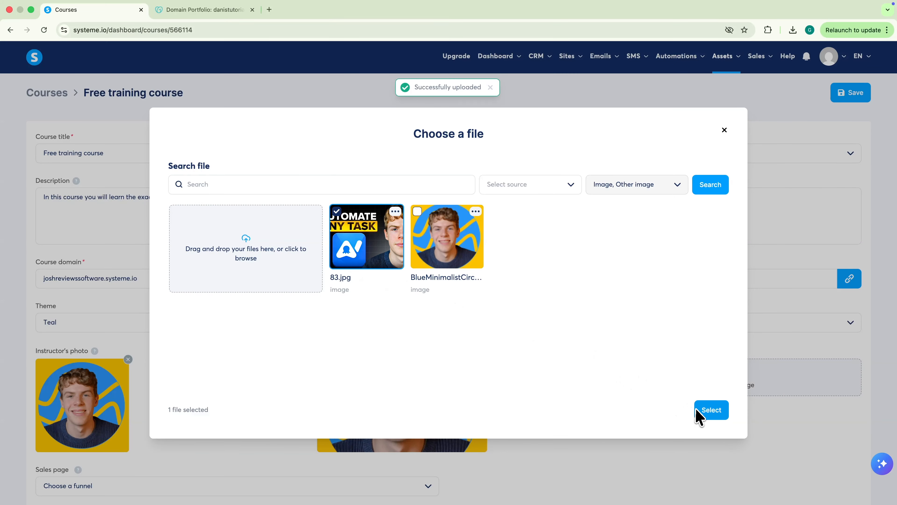
{"action": "left_click", "coordinate": [711, 410]}
{"action": "left_click", "coordinate": [838, 92]}
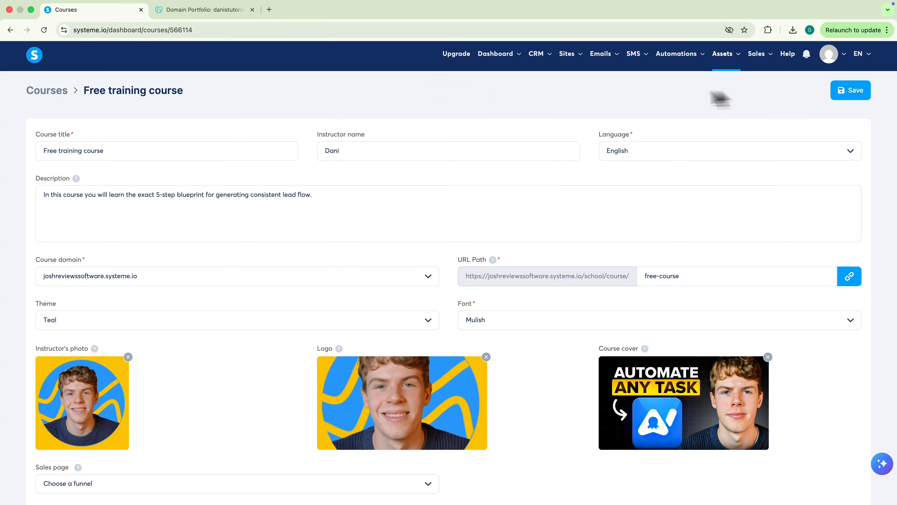
- Return to the course list and activate the Free training course
{"action": "left_click", "coordinate": [35, 94]}
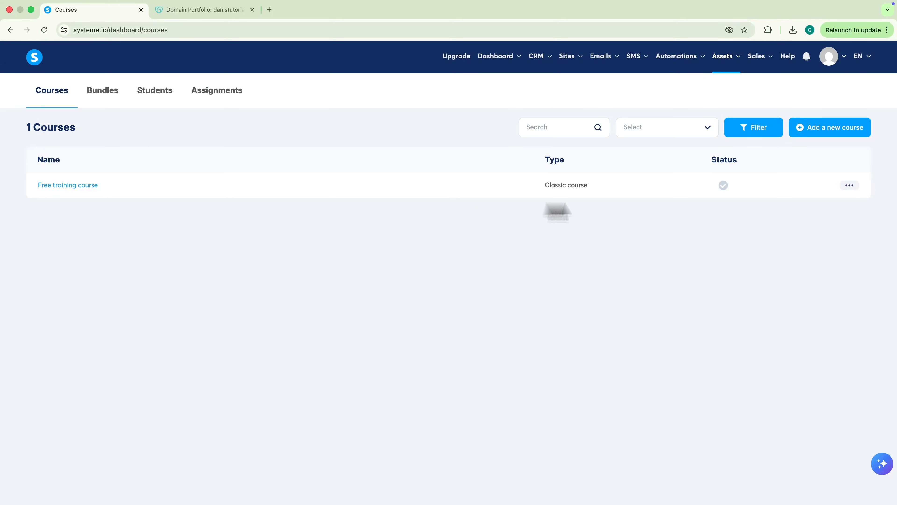
{"action": "left_click", "coordinate": [849, 186]}
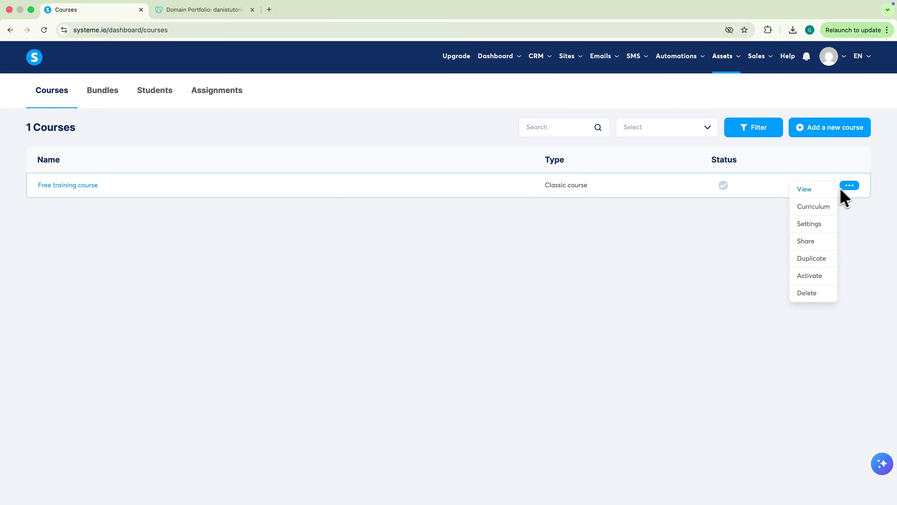
{"action": "left_click", "coordinate": [807, 277]}
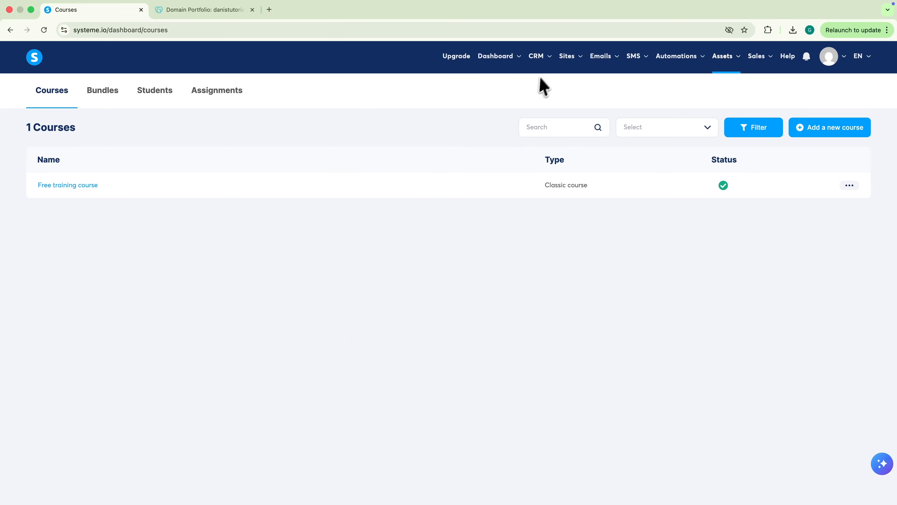
- Create a new sales funnel named "Course sales funnel" with the Sell goal and U.S. Dollar as its currency
{"action": "mouse_move", "coordinate": [572, 54]}
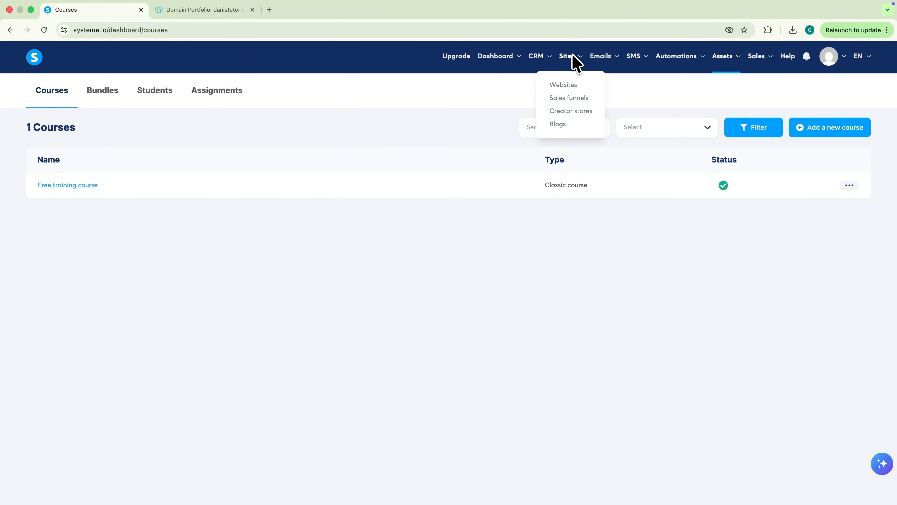
{"action": "left_click", "coordinate": [568, 98]}
{"action": "left_click", "coordinate": [842, 95]}
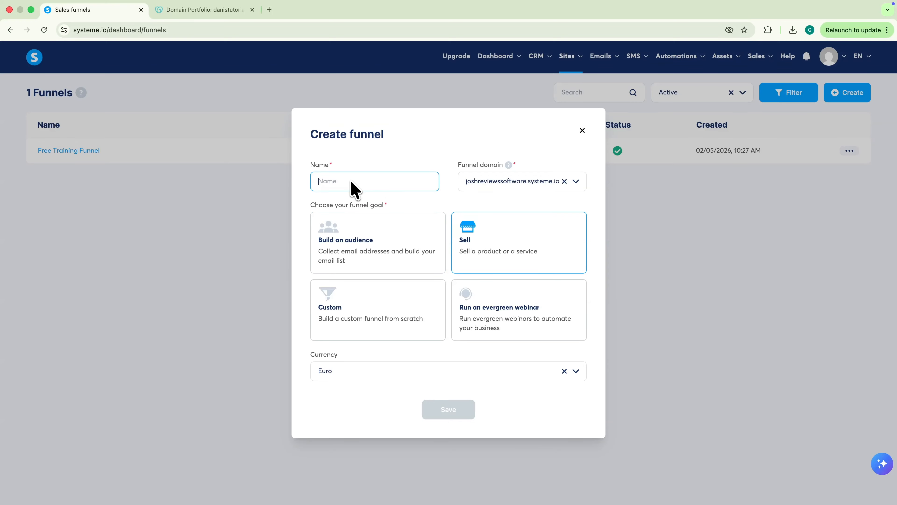
{"action": "type", "text": "Course sales funnel"}
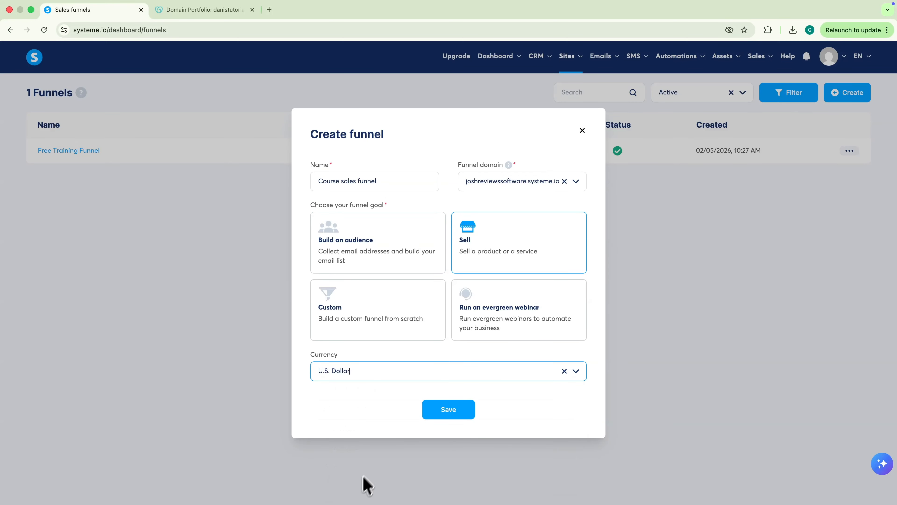
{"action": "left_click", "coordinate": [442, 410]}
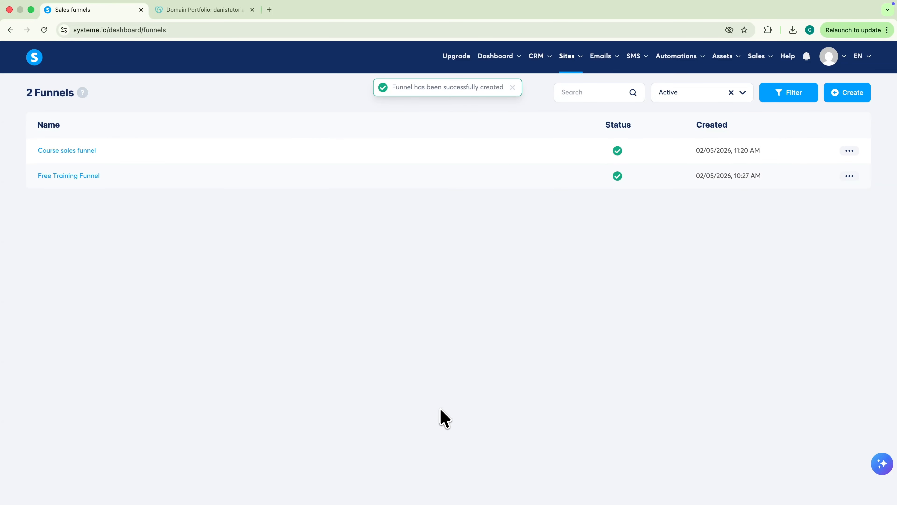
- In the Course sales funnel, add a step named "Sales page" of type Sales page and place it first in the step list
{"action": "left_click", "coordinate": [65, 151]}
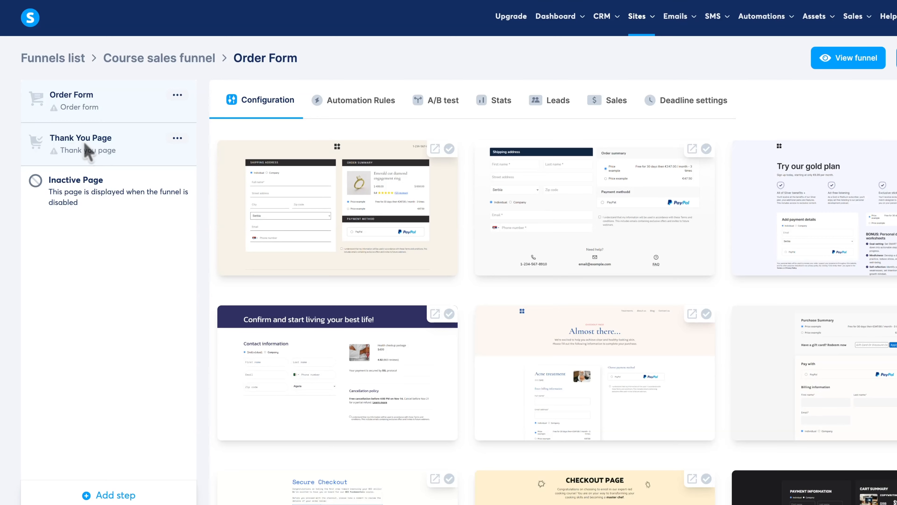
{"action": "left_click", "coordinate": [106, 494]}
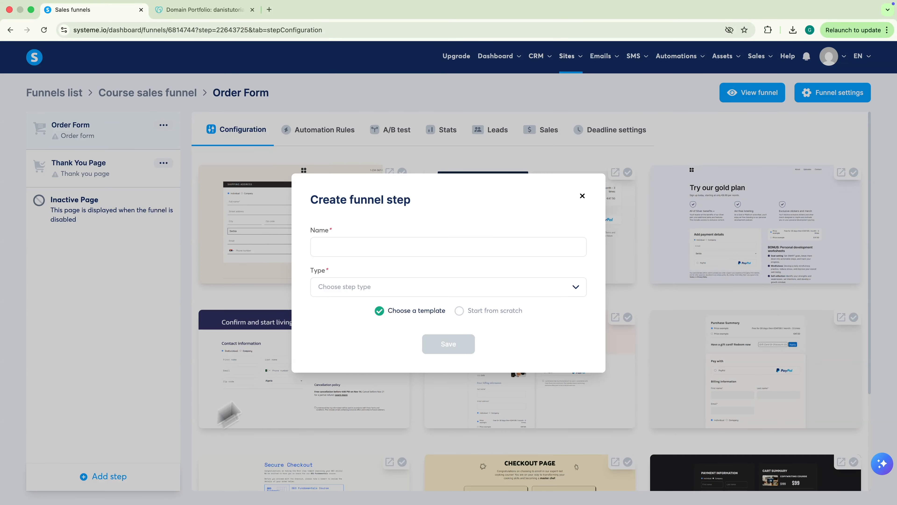
{"action": "left_click", "coordinate": [365, 249]}
{"action": "type", "text": "Sales page"}
{"action": "left_click", "coordinate": [364, 286]}
{"action": "left_click", "coordinate": [340, 324]}
{"action": "left_click", "coordinate": [446, 345]}
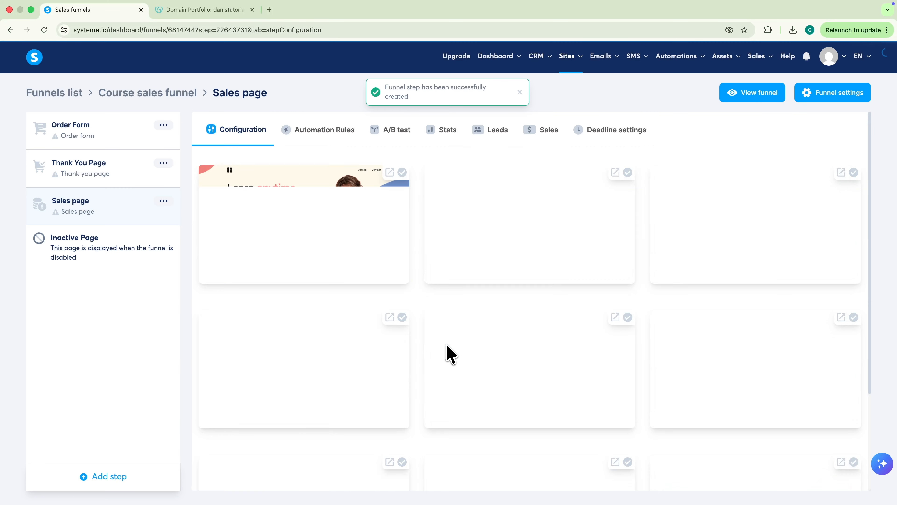
{"action": "left_click_drag", "start_coordinate": [114, 204], "coordinate": [104, 136]}
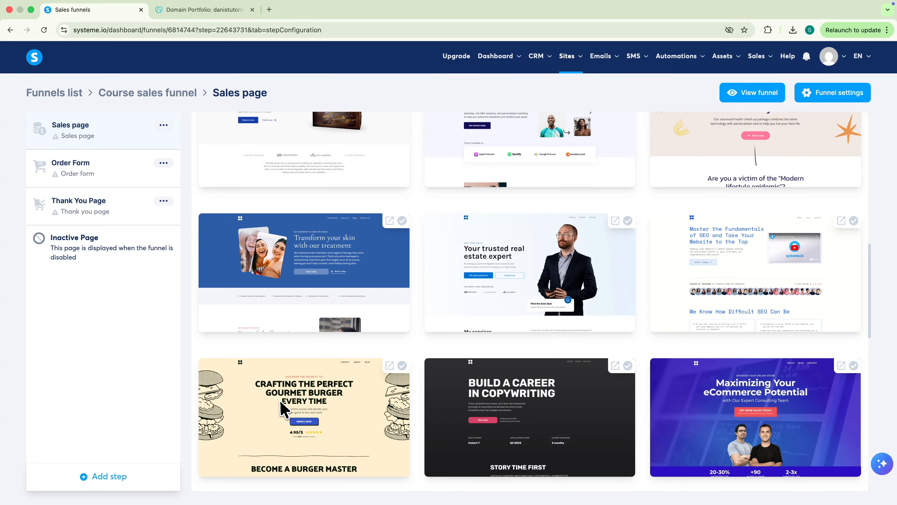
- Apply the gourmet burger template to the Sales page and the diamond engagement ring checkout template to the Order Form
{"action": "left_click", "coordinate": [282, 408]}
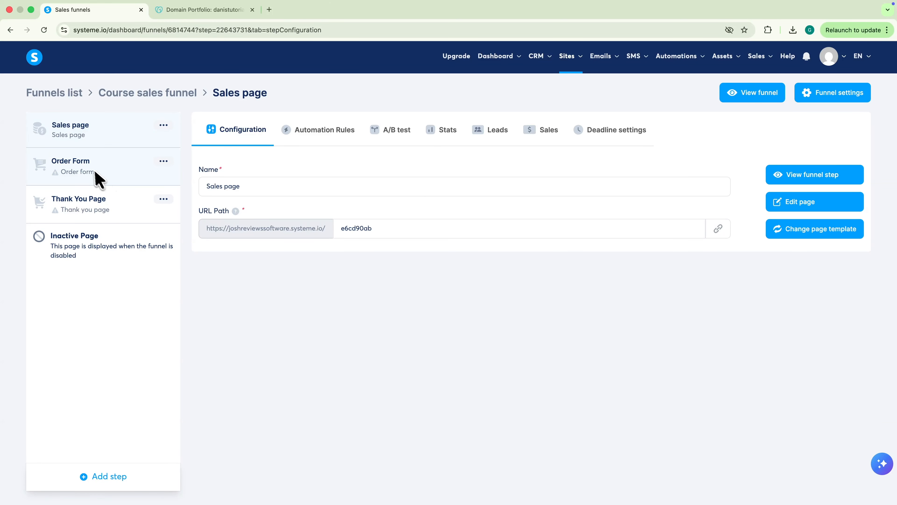
{"action": "left_click", "coordinate": [95, 172]}
{"action": "left_click", "coordinate": [315, 231]}
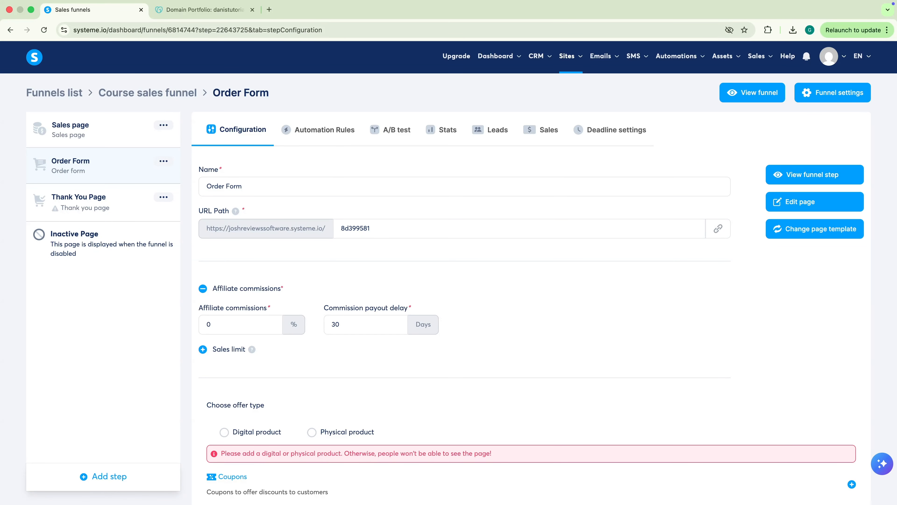
- Set the Order Form's offer type to Digital product and start a new digital product named "Course"
{"action": "scroll", "coordinate": [311, 237], "scroll_direction": "down", "scroll_amount": 3}
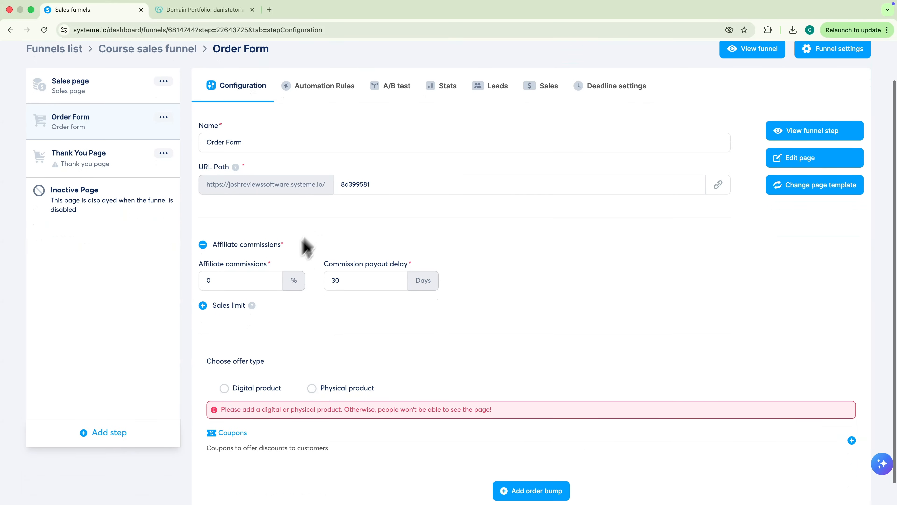
{"action": "left_click_drag", "start_coordinate": [206, 348], "coordinate": [269, 352]}
{"action": "left_click", "coordinate": [251, 373]}
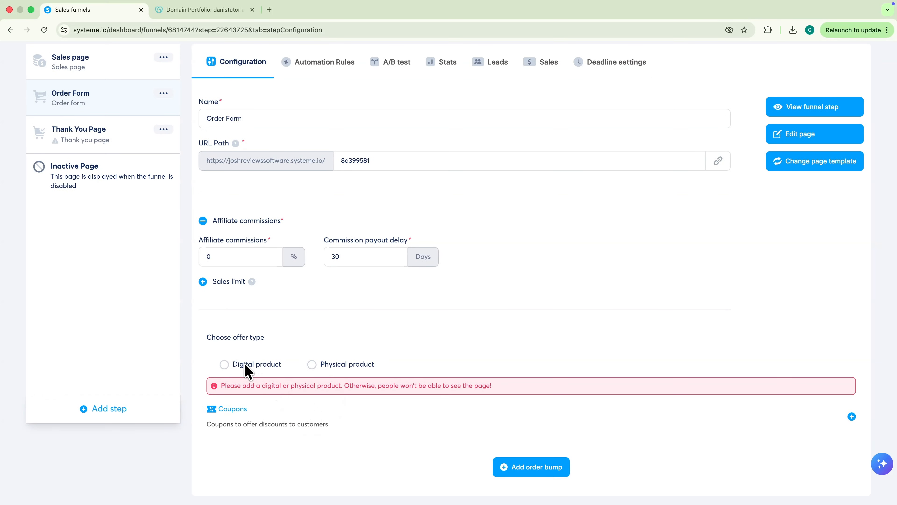
{"action": "scroll", "coordinate": [476, 357], "scroll_direction": "down", "scroll_amount": 2}
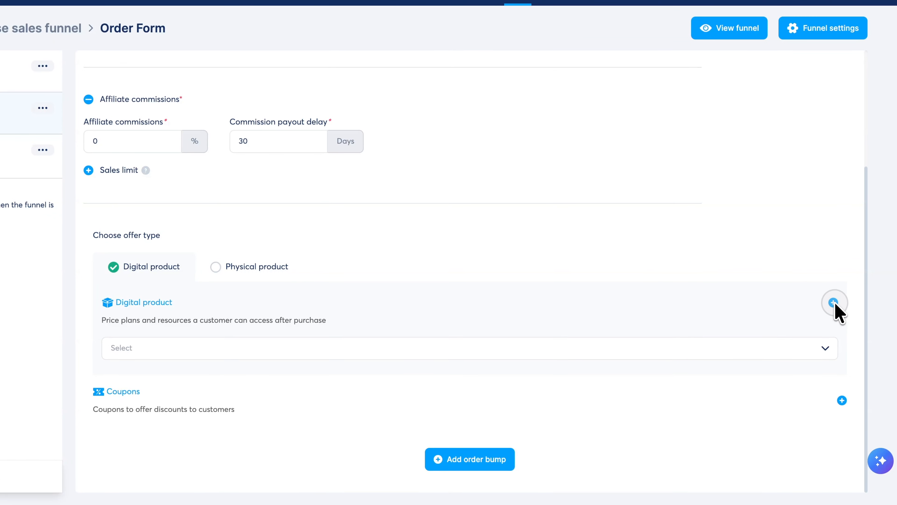
{"action": "left_click", "coordinate": [837, 313]}
{"action": "left_click", "coordinate": [223, 367]}
{"action": "type", "text": "Course"}
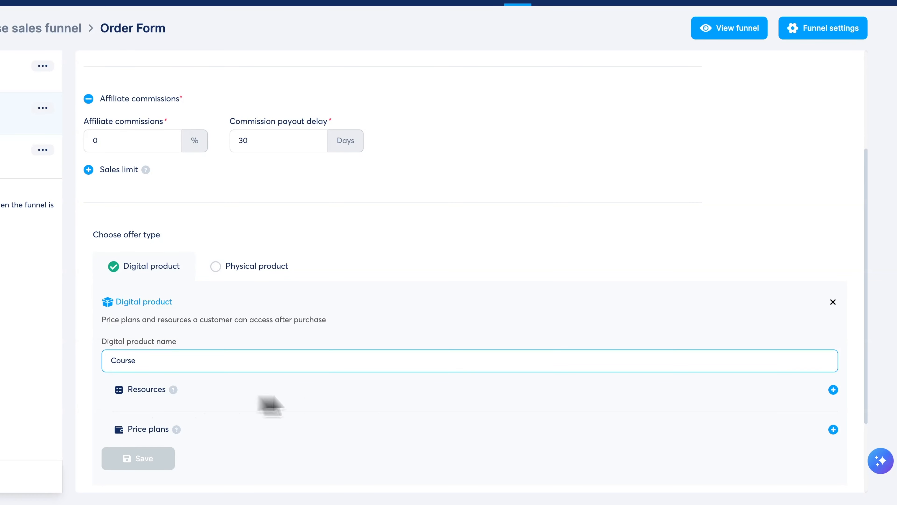
- Add the Free training course as the digital product's course resource with Full access
{"action": "left_click", "coordinate": [833, 390]}
{"action": "left_click", "coordinate": [182, 417]}
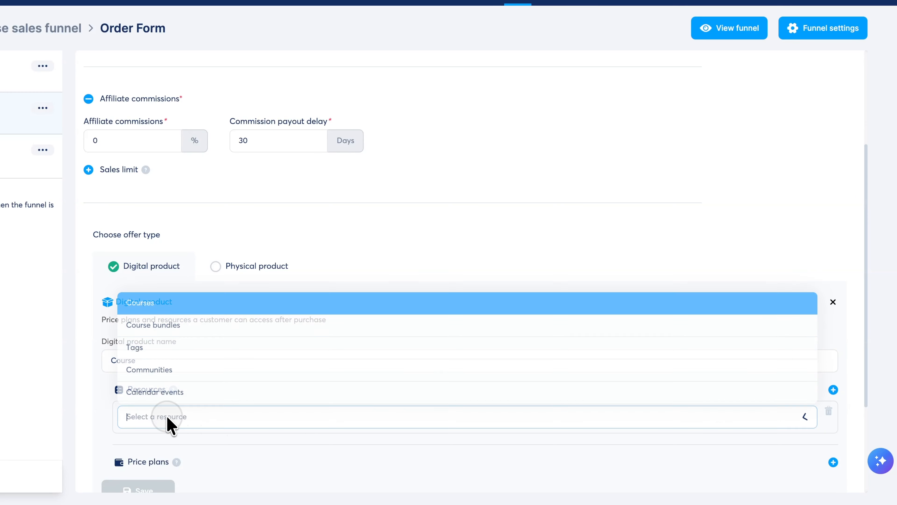
{"action": "left_click", "coordinate": [159, 314]}
{"action": "left_click", "coordinate": [152, 445]}
{"action": "left_click", "coordinate": [156, 473]}
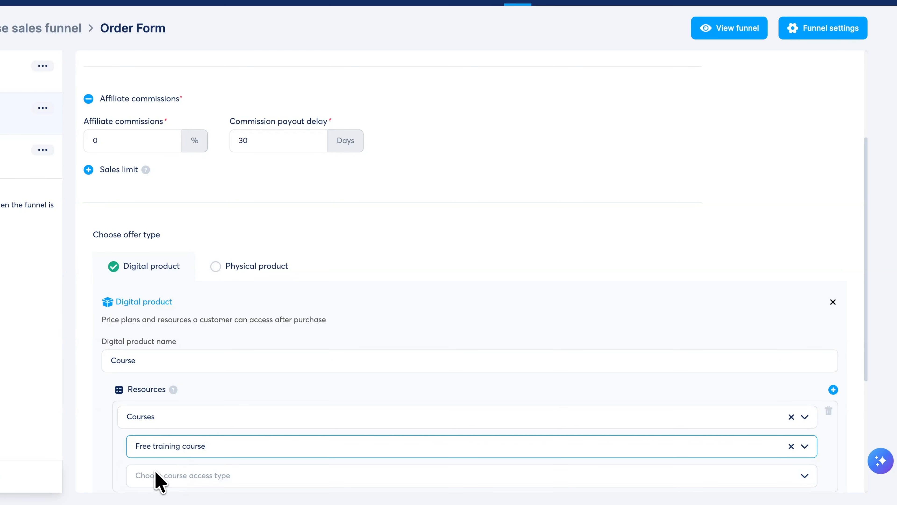
{"action": "scroll", "coordinate": [156, 481], "scroll_direction": "down", "scroll_amount": 2}
{"action": "left_click", "coordinate": [169, 417]}
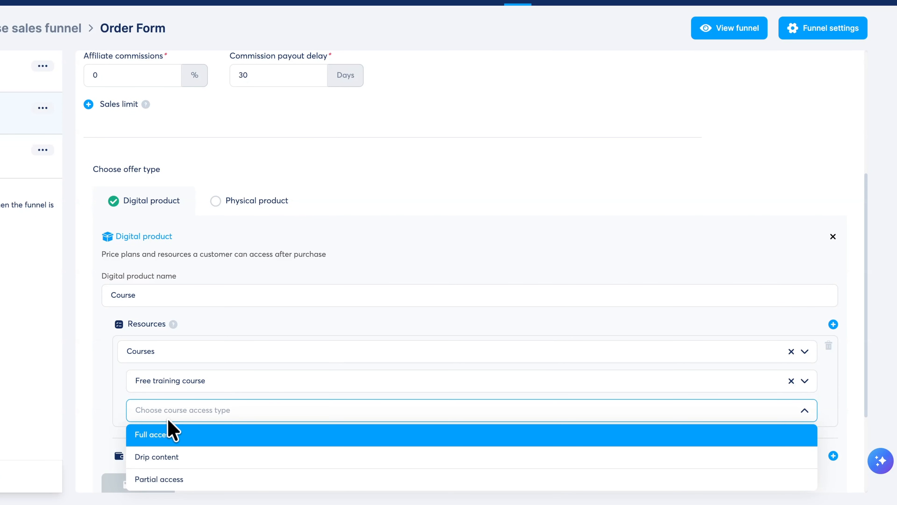
{"action": "left_click", "coordinate": [159, 438]}
{"action": "scroll", "coordinate": [158, 439], "scroll_direction": "down", "scroll_amount": 5}
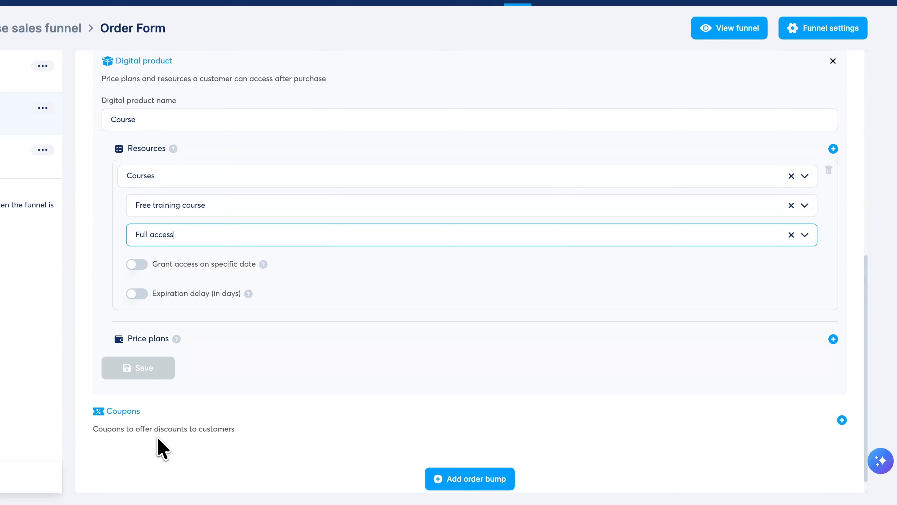
- Create the one-time price plan "Course Training - Full Access" (dashboard name "Full access") at 197 USD with inclusive tax, and save the digital product
{"action": "left_click", "coordinate": [833, 339]}
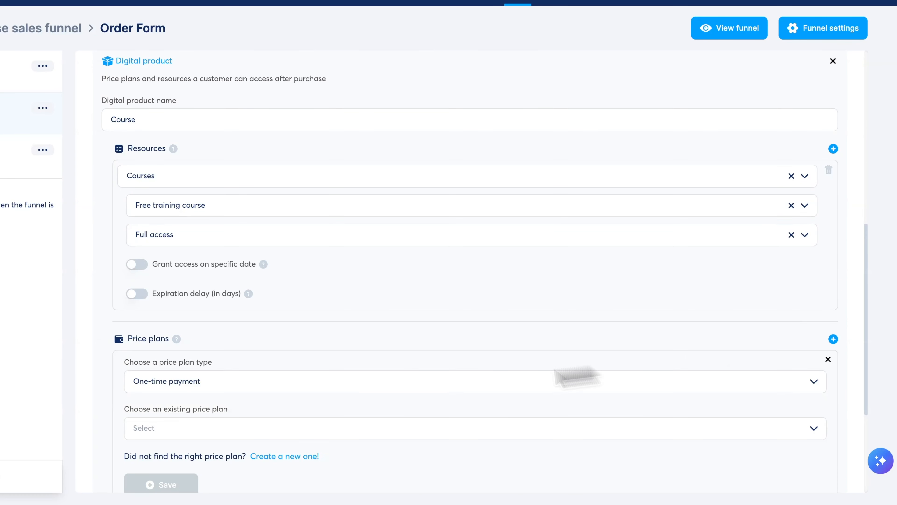
{"action": "left_click", "coordinate": [160, 429]}
{"action": "left_click", "coordinate": [163, 429]}
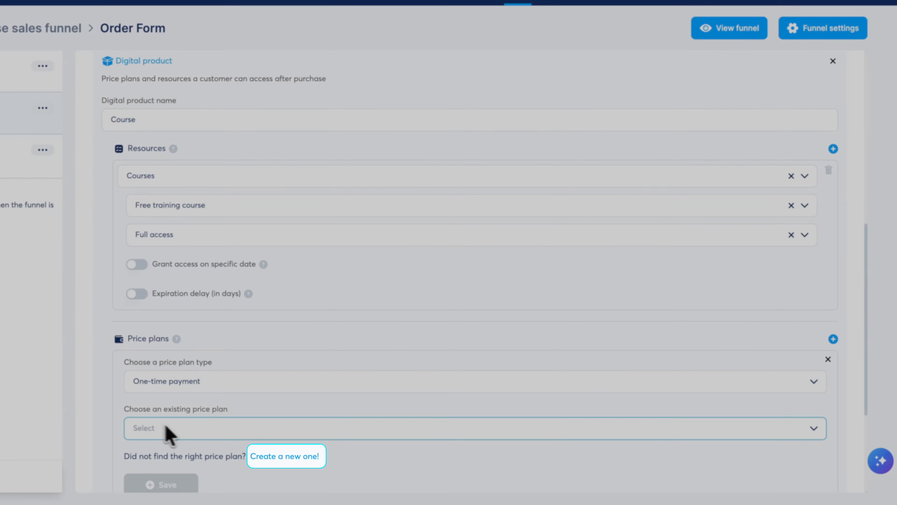
{"action": "left_click", "coordinate": [264, 456]}
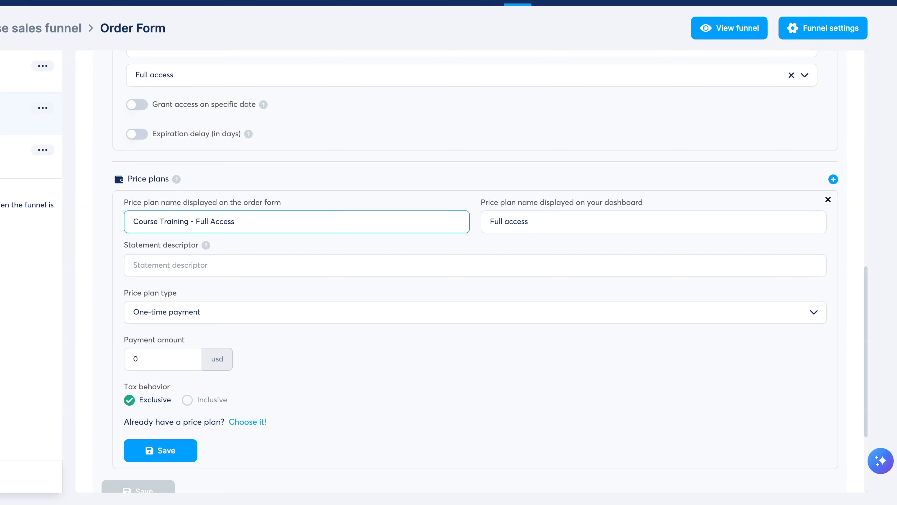
{"action": "left_click", "coordinate": [170, 357]}
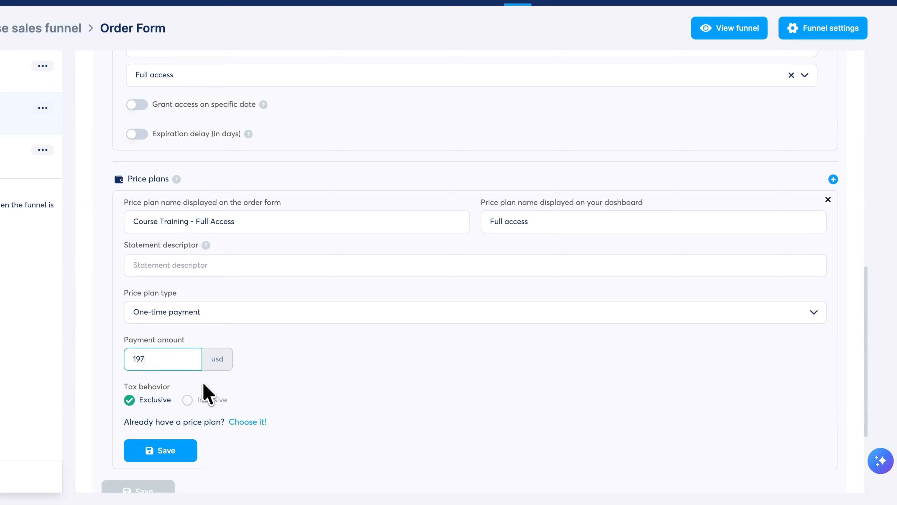
{"action": "left_click", "coordinate": [209, 401]}
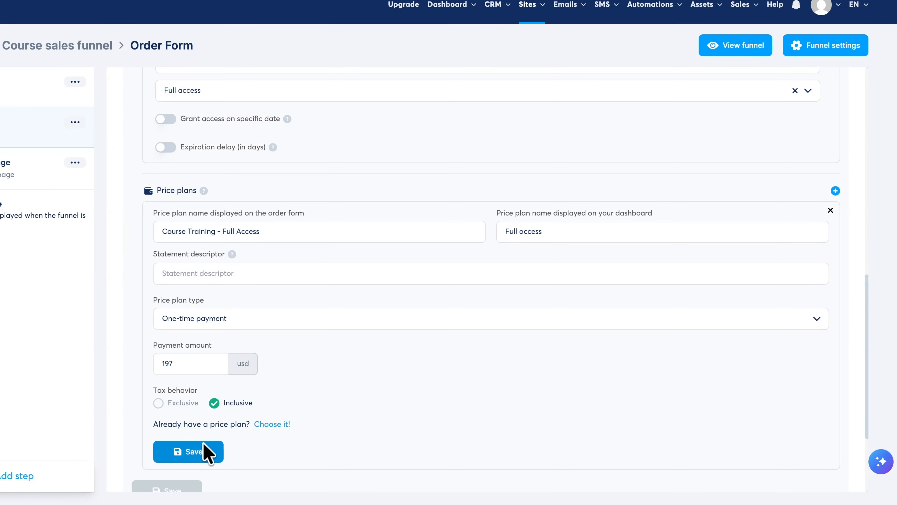
{"action": "left_click", "coordinate": [177, 454]}
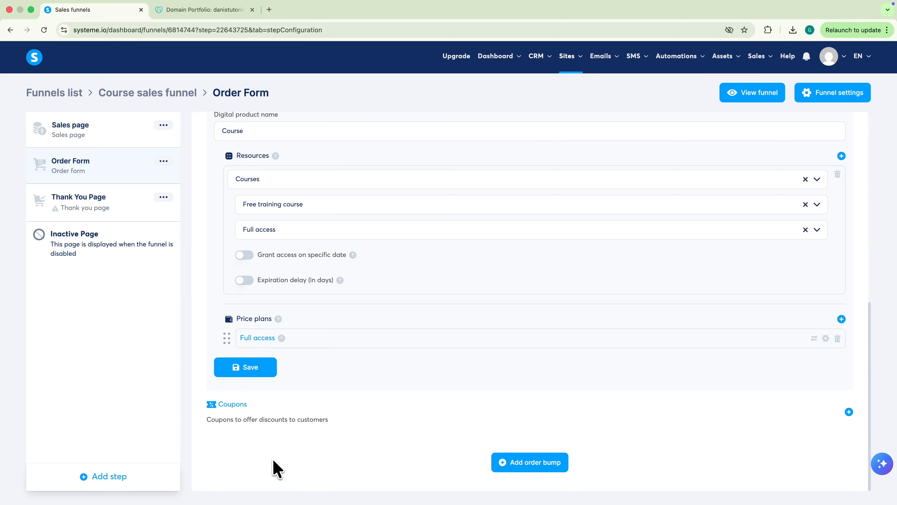
{"action": "left_click", "coordinate": [245, 368]}
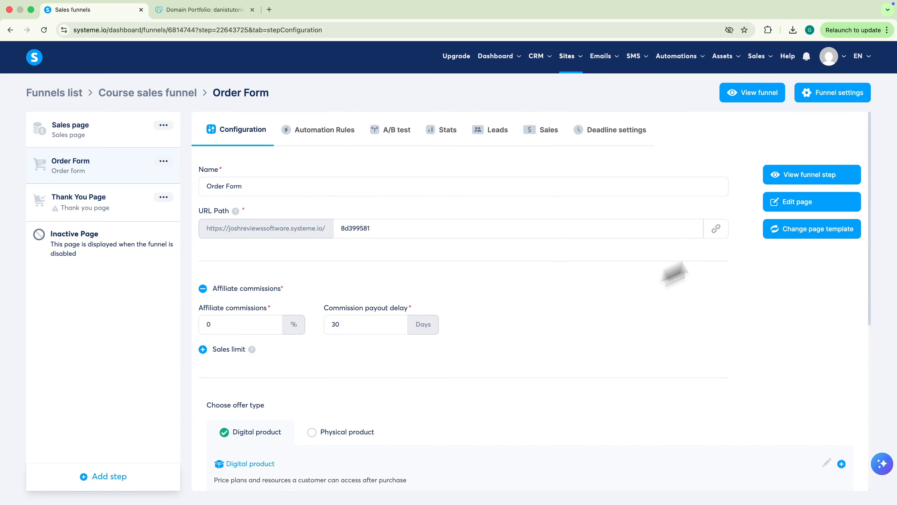
- Open the Order Form page for editing and delete the shipping address header and its form fields
{"action": "left_click", "coordinate": [774, 202]}
{"action": "left_click", "coordinate": [522, 120]}
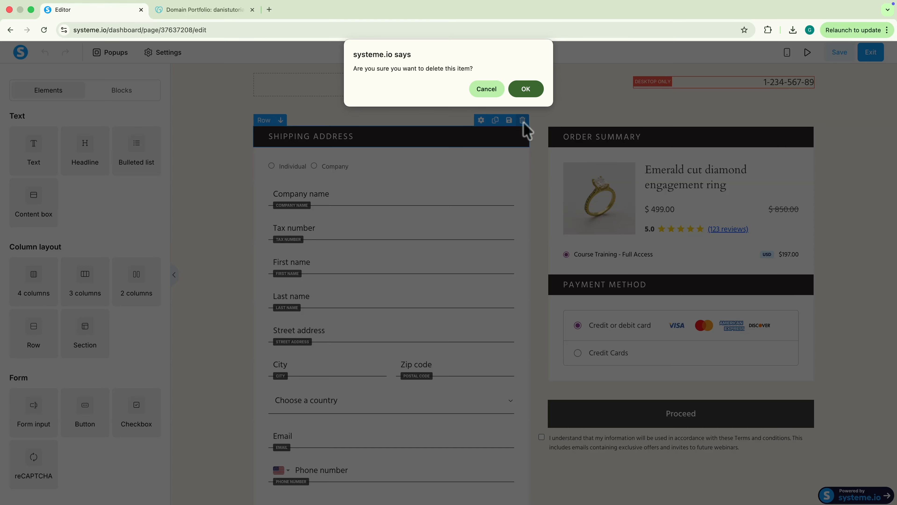
{"action": "left_click", "coordinate": [526, 89]}
{"action": "left_click", "coordinate": [522, 120]}
{"action": "left_click", "coordinate": [526, 89]}
- Add two form input fields above the order summary, set the lower one to Email, and open the upper one's input type choices
{"action": "scroll", "coordinate": [34, 191], "scroll_direction": "down", "scroll_amount": 7}
{"action": "left_click_drag", "start_coordinate": [34, 191], "coordinate": [360, 217]}
{"action": "left_click_drag", "start_coordinate": [21, 194], "coordinate": [320, 230]}
{"action": "left_click", "coordinate": [332, 200]}
{"action": "left_click", "coordinate": [74, 154]}
{"action": "left_click", "coordinate": [50, 194]}
{"action": "left_click", "coordinate": [335, 153]}
{"action": "left_click", "coordinate": [74, 154]}
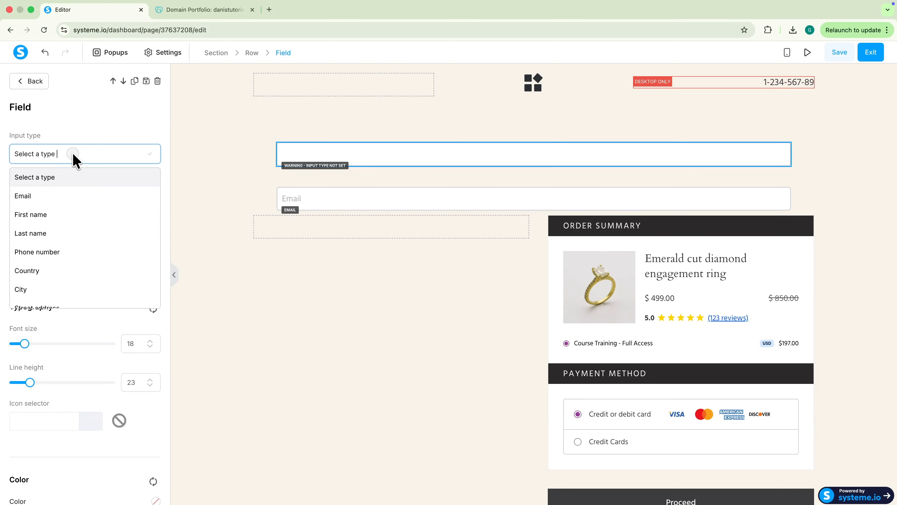
{"action": "key", "text": "Escape"}
- Check the payment area of the order form page, save the page, and exit the editor
{"action": "scroll", "coordinate": [671, 318], "scroll_direction": "down", "scroll_amount": 5}
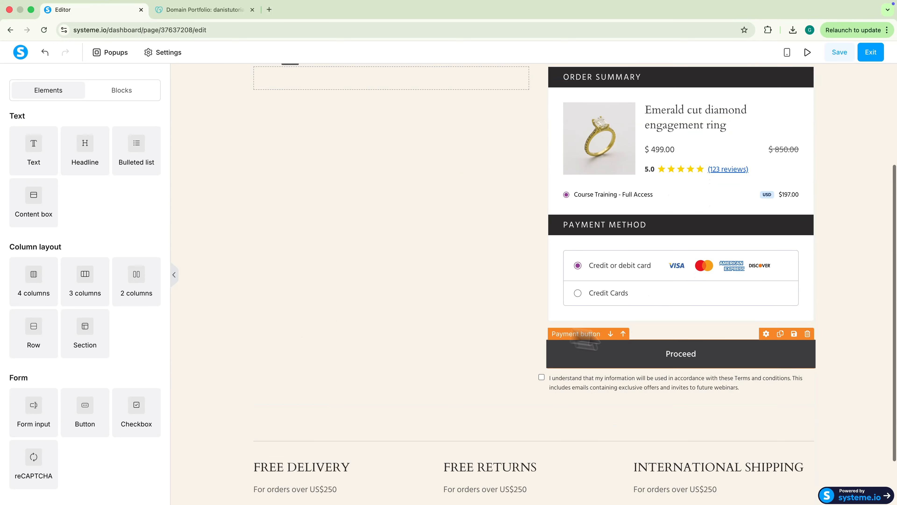
{"action": "left_click", "coordinate": [710, 354]}
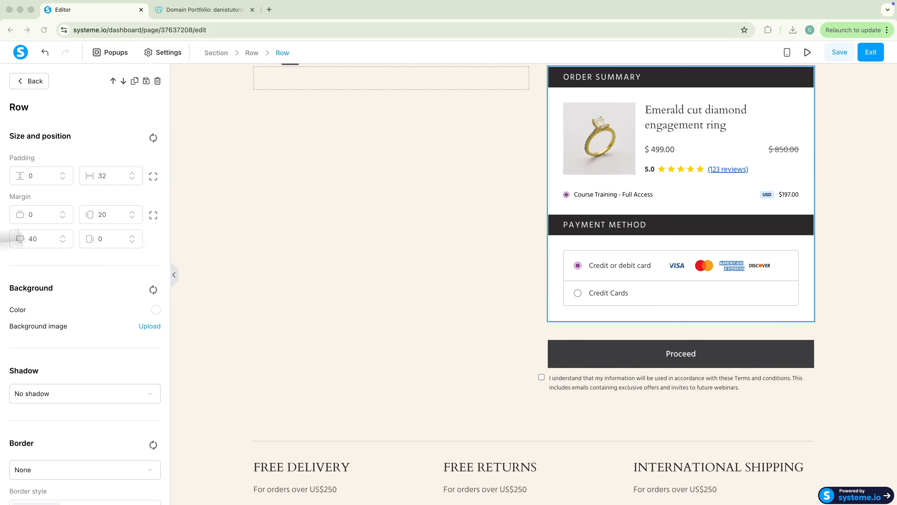
{"action": "left_click", "coordinate": [844, 59]}
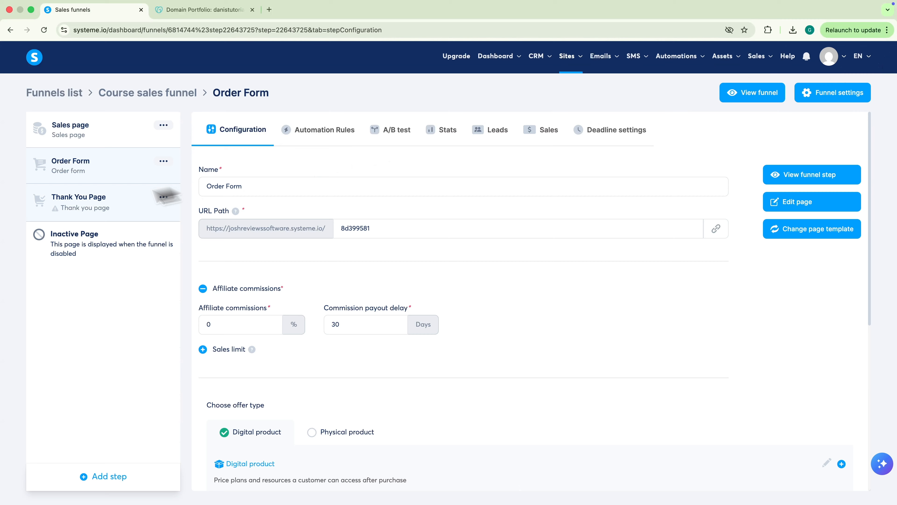
- Open the Thank You Page step and choose a page template for it
{"action": "left_click", "coordinate": [63, 210]}
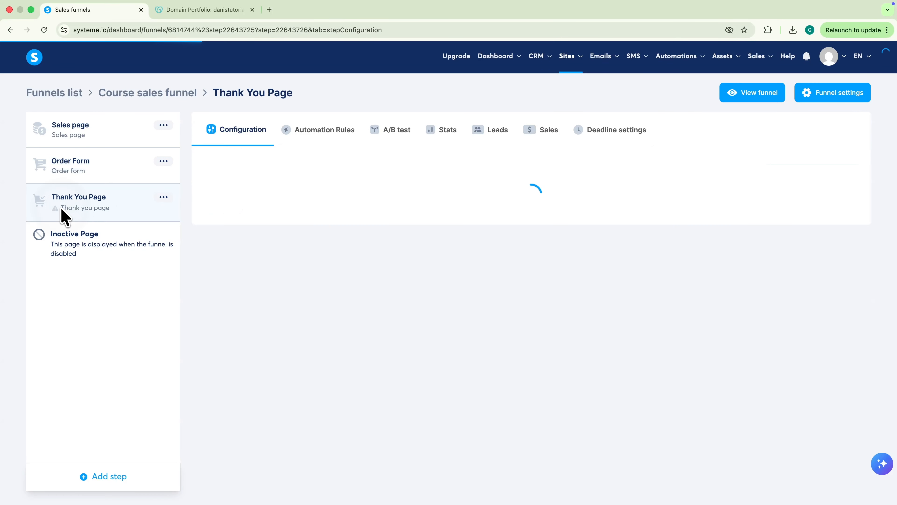
{"action": "left_click", "coordinate": [490, 219]}
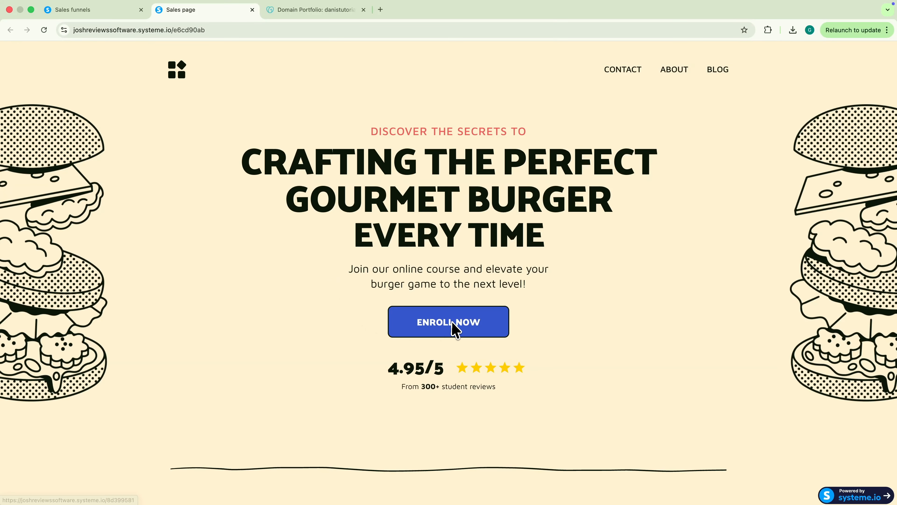
- Test the live funnel by following Enroll Now, filling in the customer's name and email, and reviewing the payment section
{"action": "left_click", "coordinate": [449, 321]}
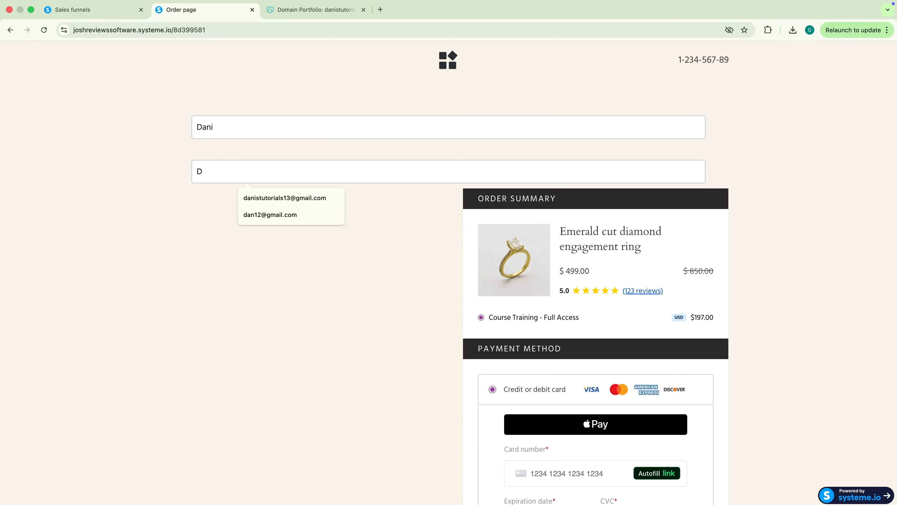
{"action": "left_click", "coordinate": [291, 199]}
{"action": "scroll", "coordinate": [576, 343], "scroll_direction": "down", "scroll_amount": 5}
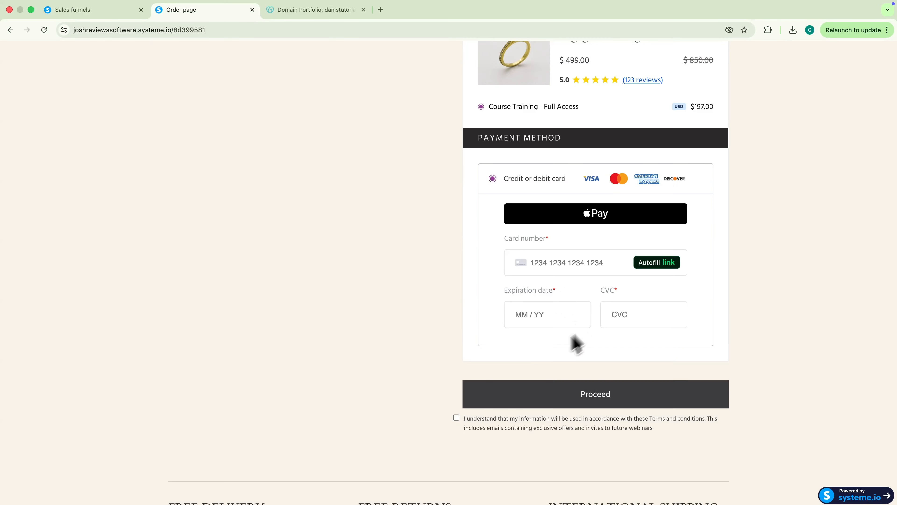